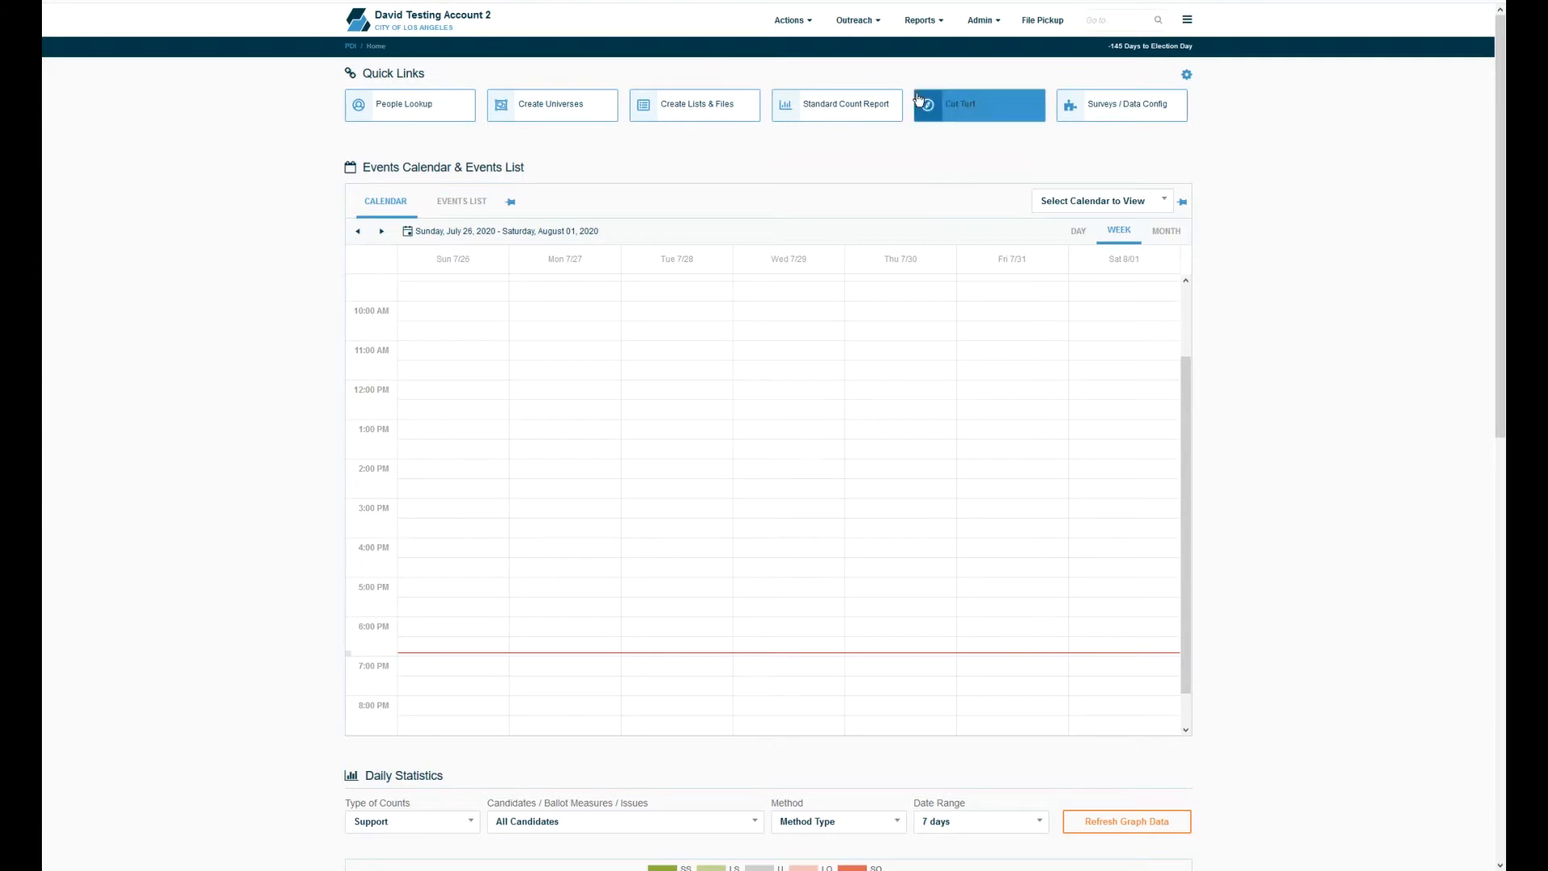
Step: Open the voter file count reports with the Create Custom Count Report Layout template and run the default total count
{"action": "mouse_move", "coordinate": [920, 28]}
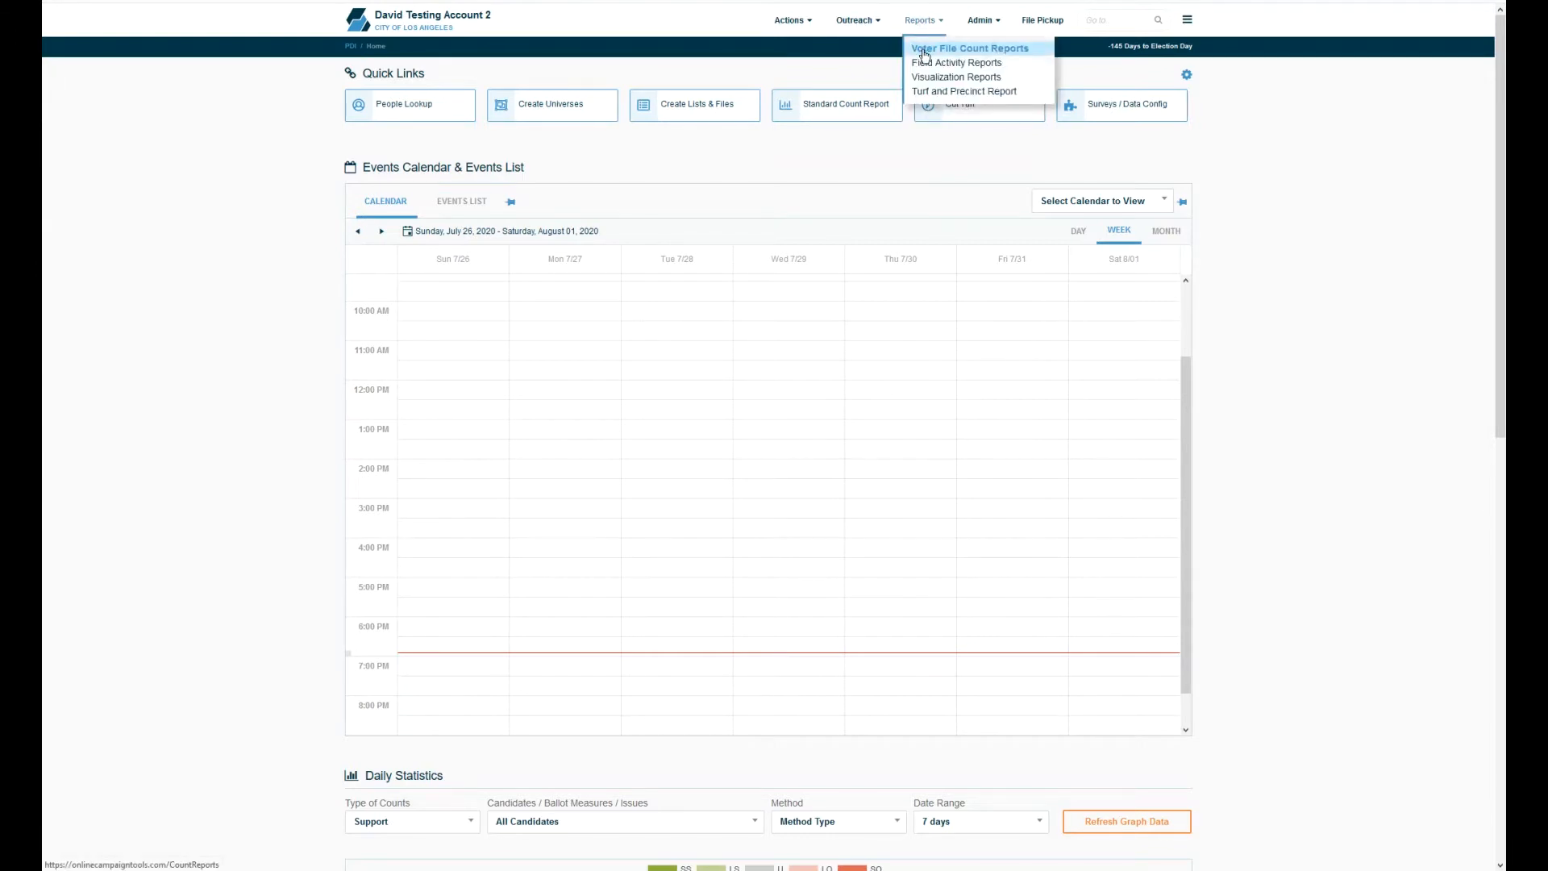
{"action": "left_click", "coordinate": [924, 50]}
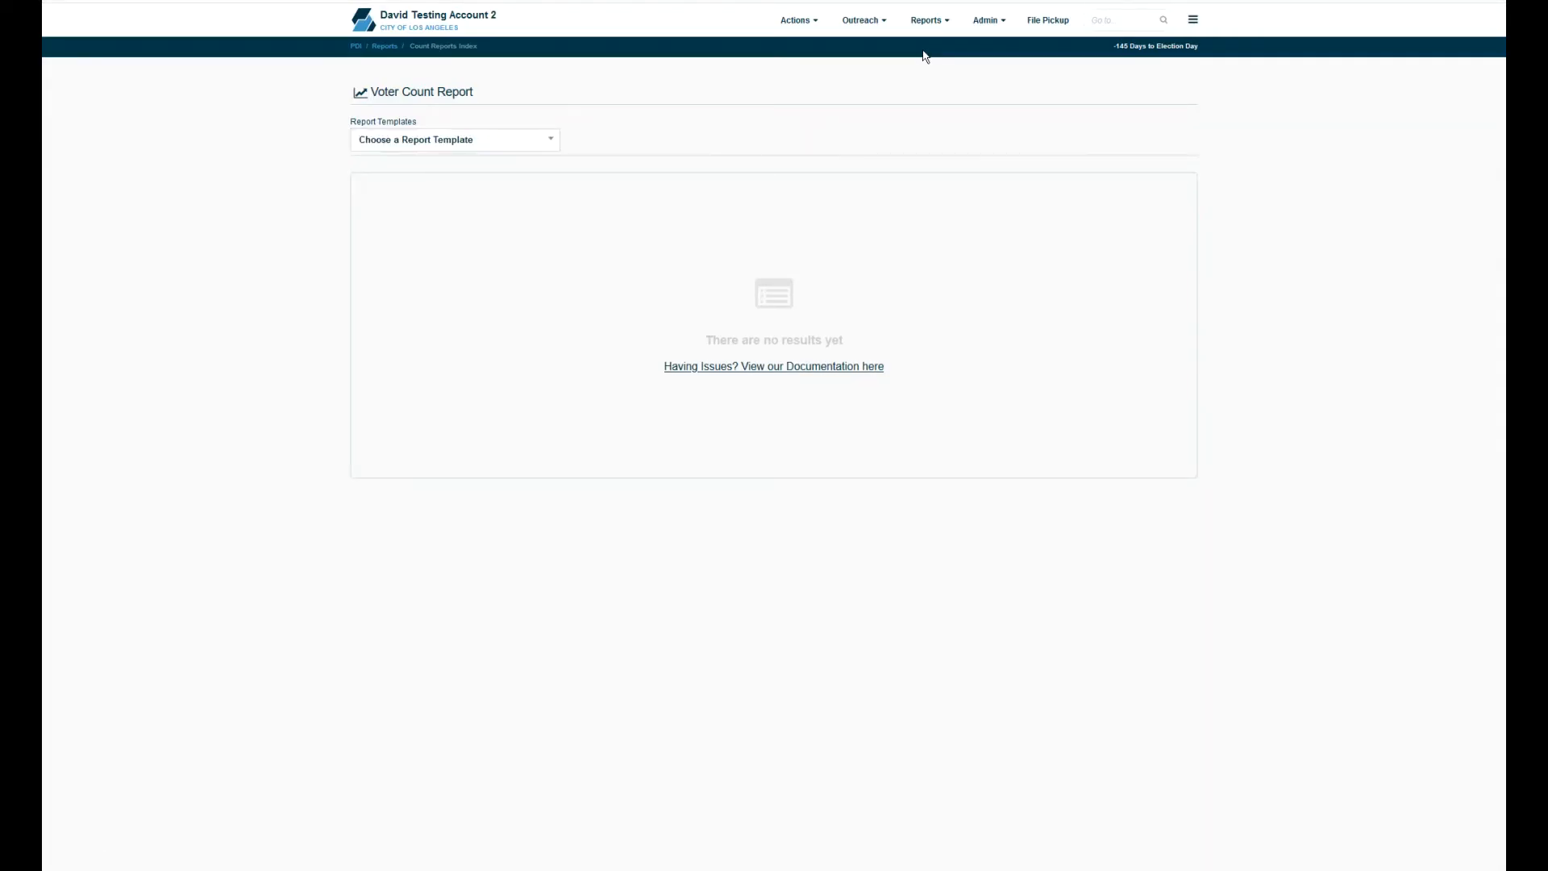
{"action": "left_click", "coordinate": [546, 145]}
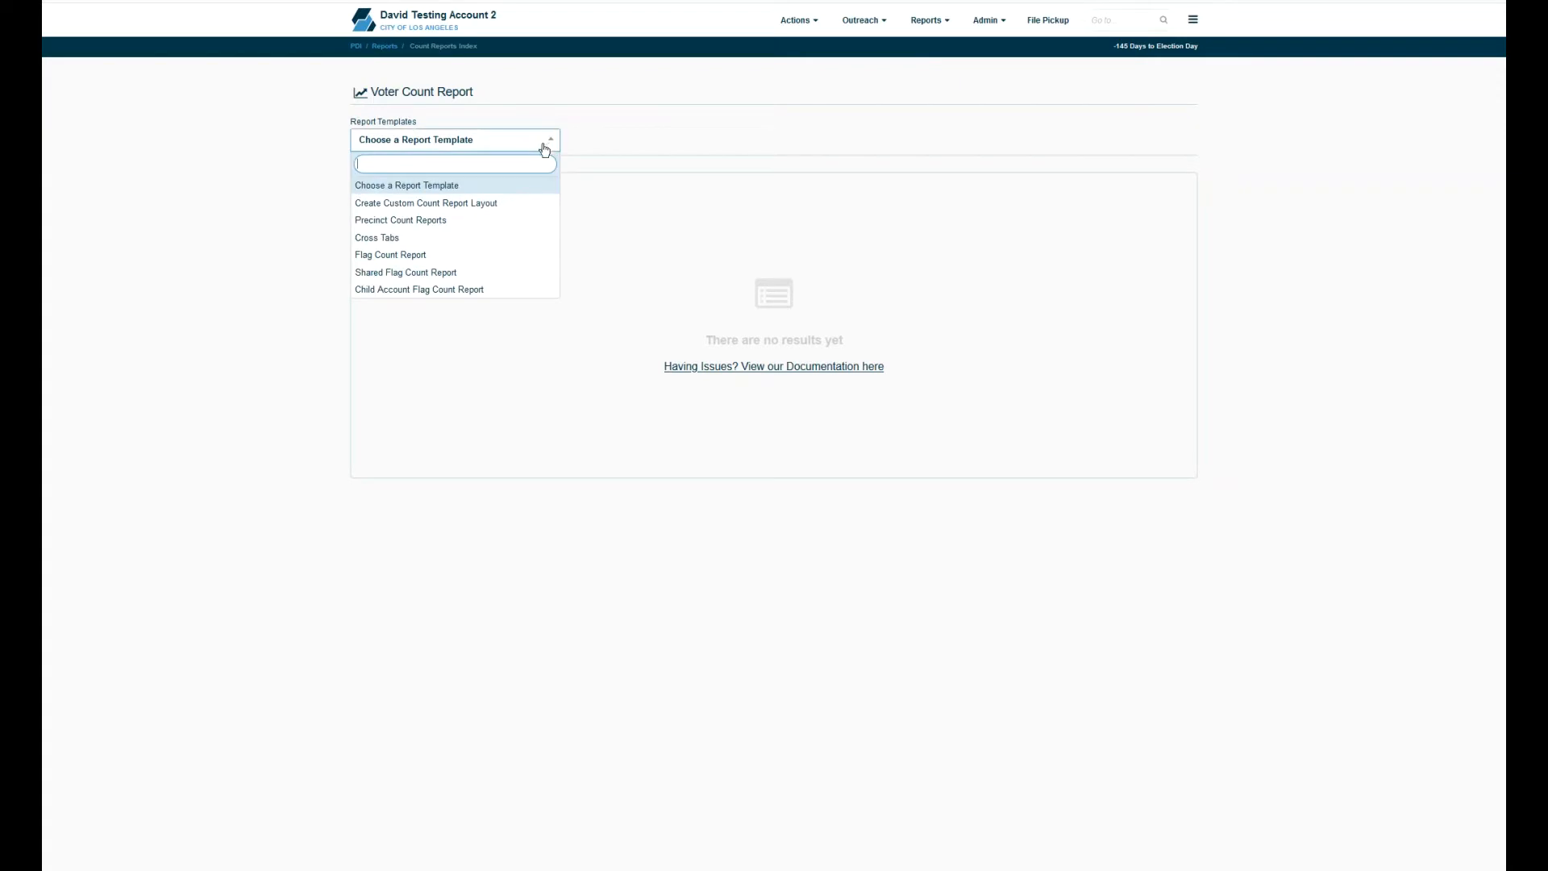
{"action": "left_click", "coordinate": [514, 203]}
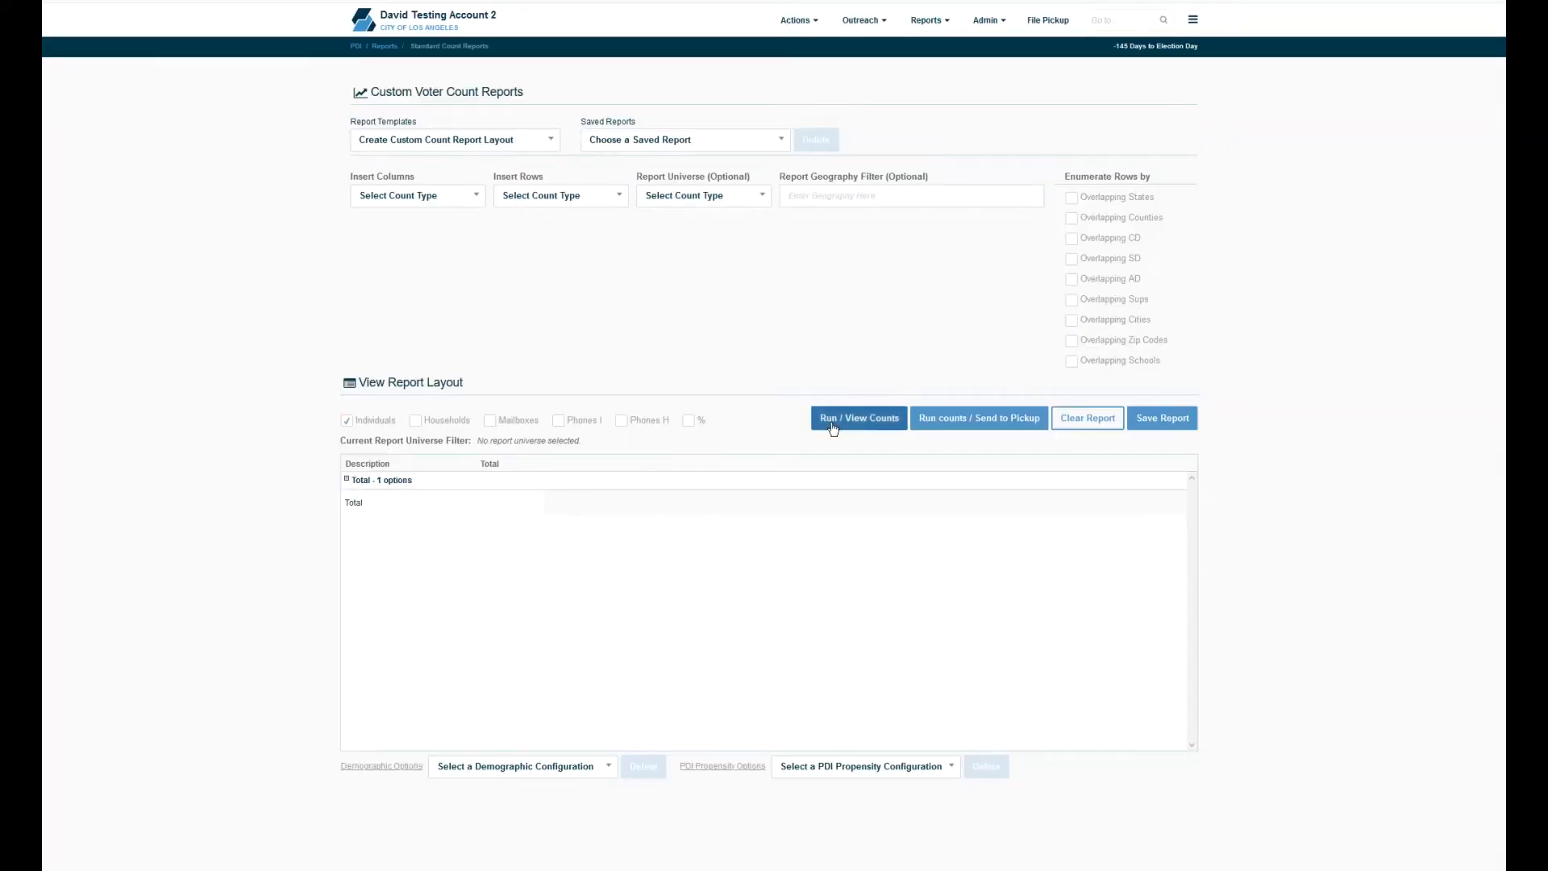
{"action": "left_click", "coordinate": [831, 423]}
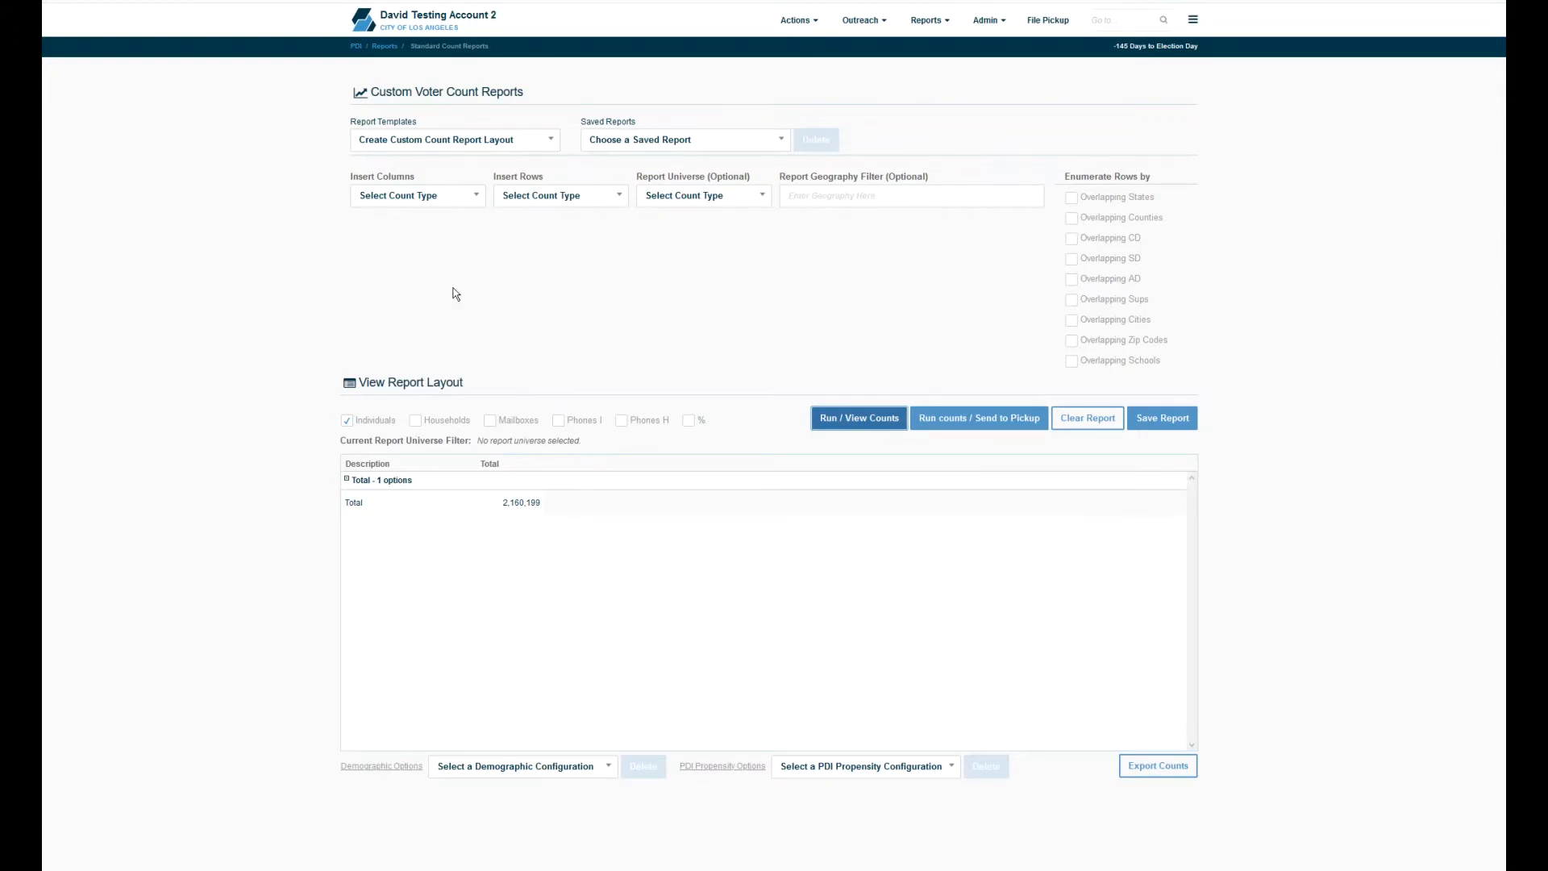
Step: Examine the count value fields offered for FreeHand and Demographics columns
{"action": "left_click", "coordinate": [421, 201]}
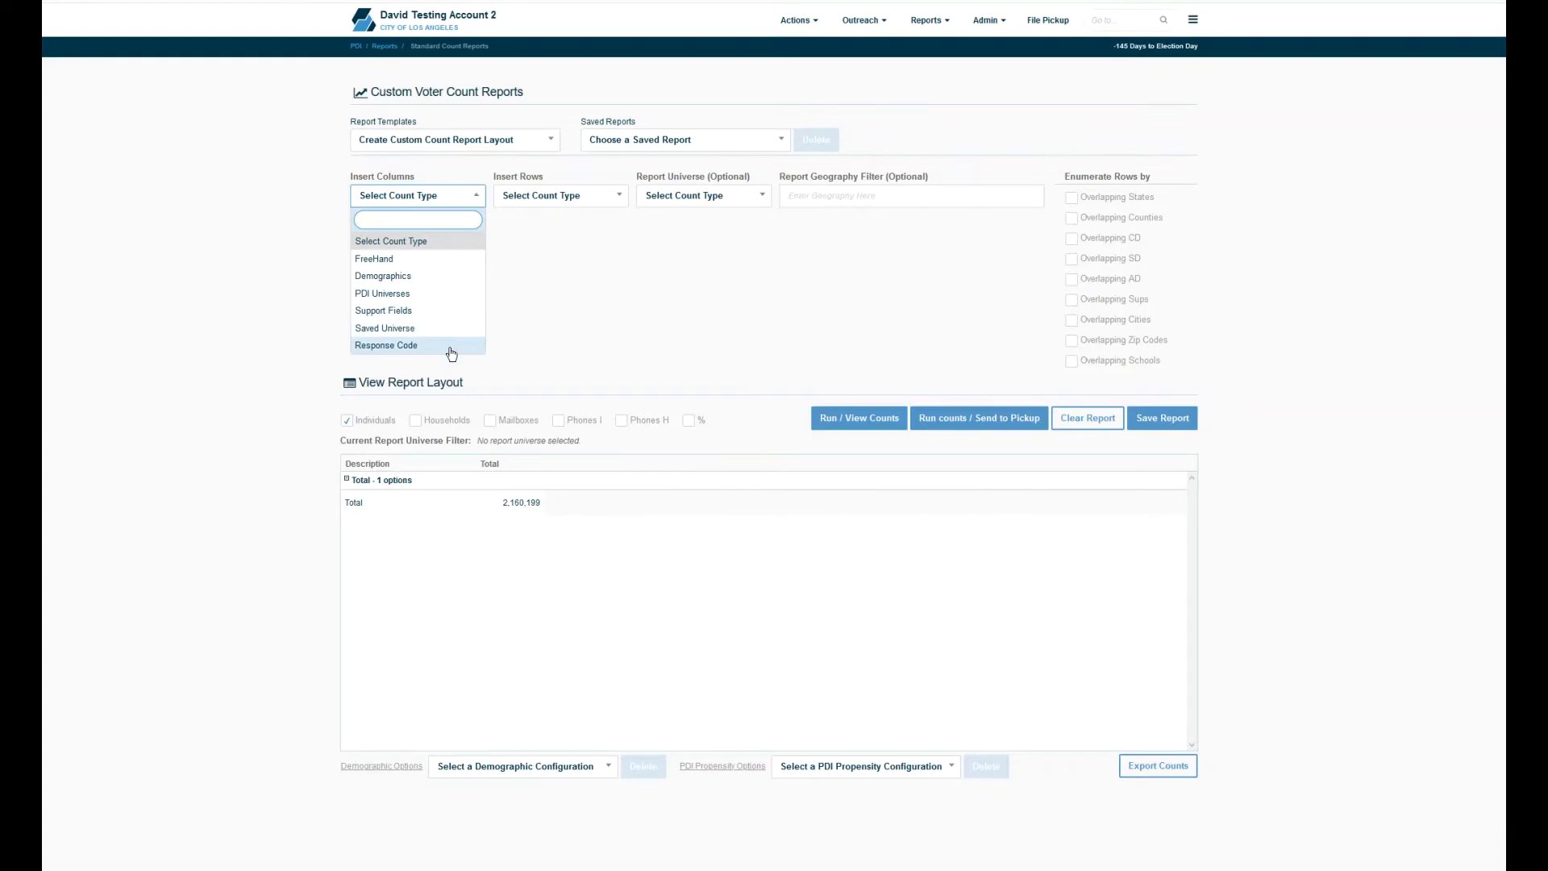
{"action": "left_click", "coordinate": [441, 259]}
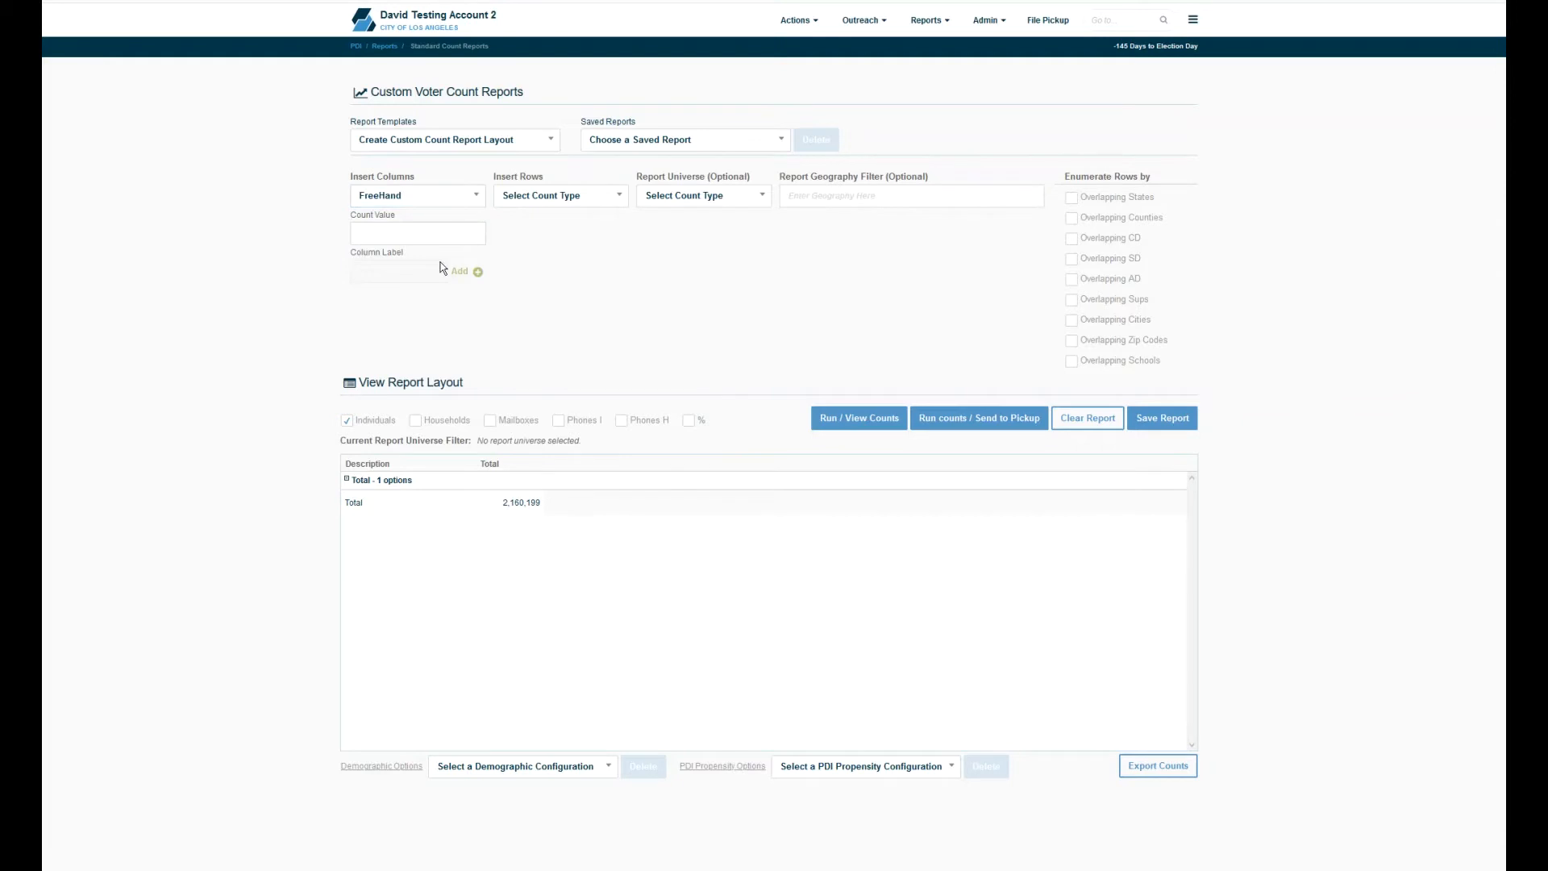
{"action": "left_click", "coordinate": [435, 239]}
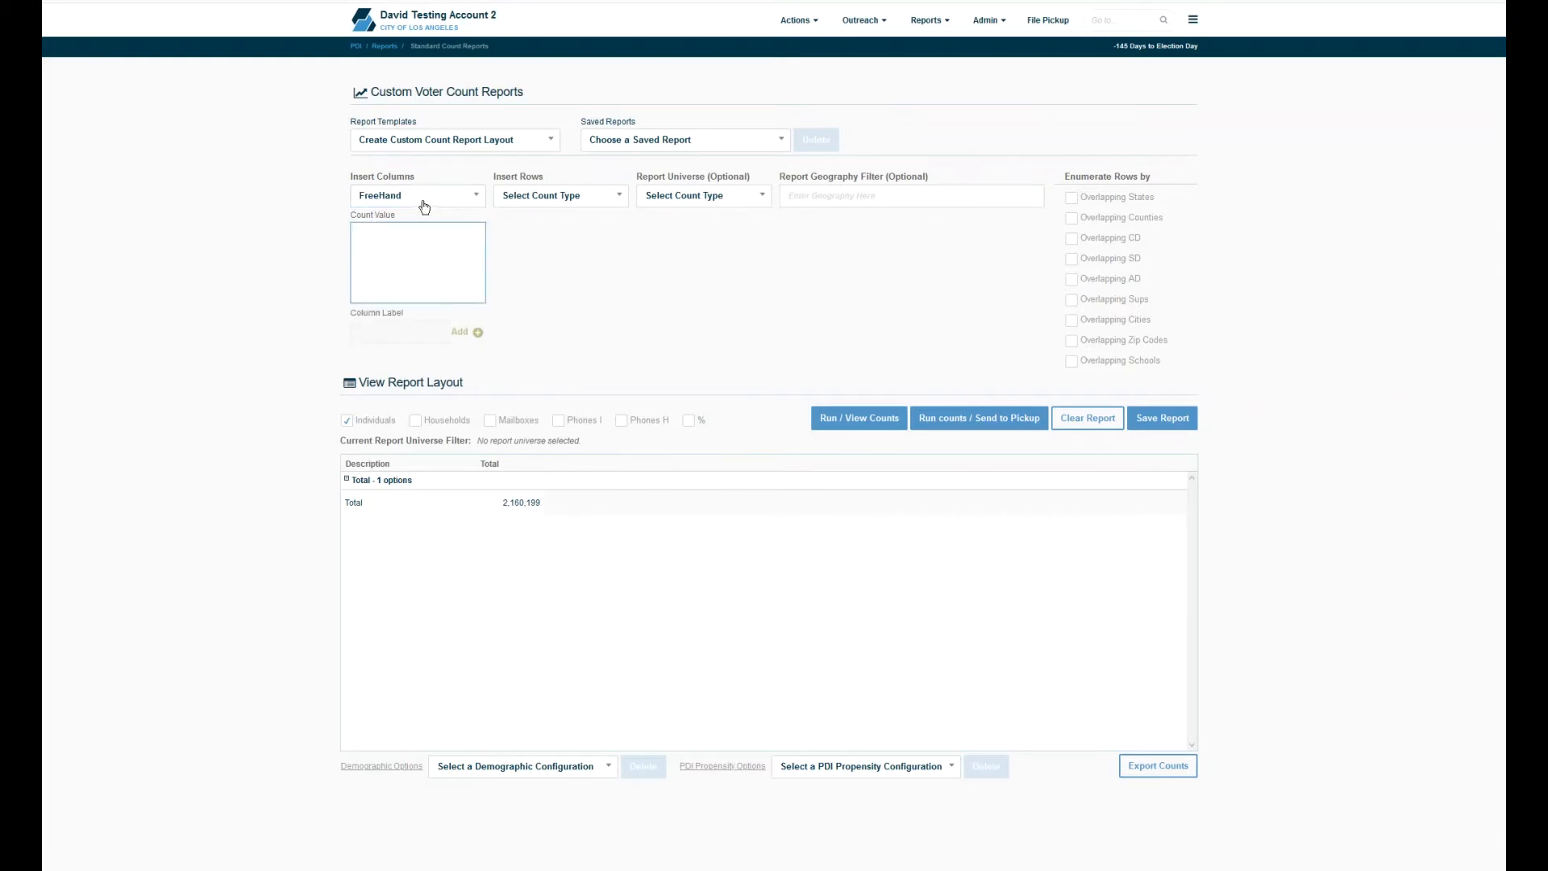
{"action": "left_click", "coordinate": [424, 204]}
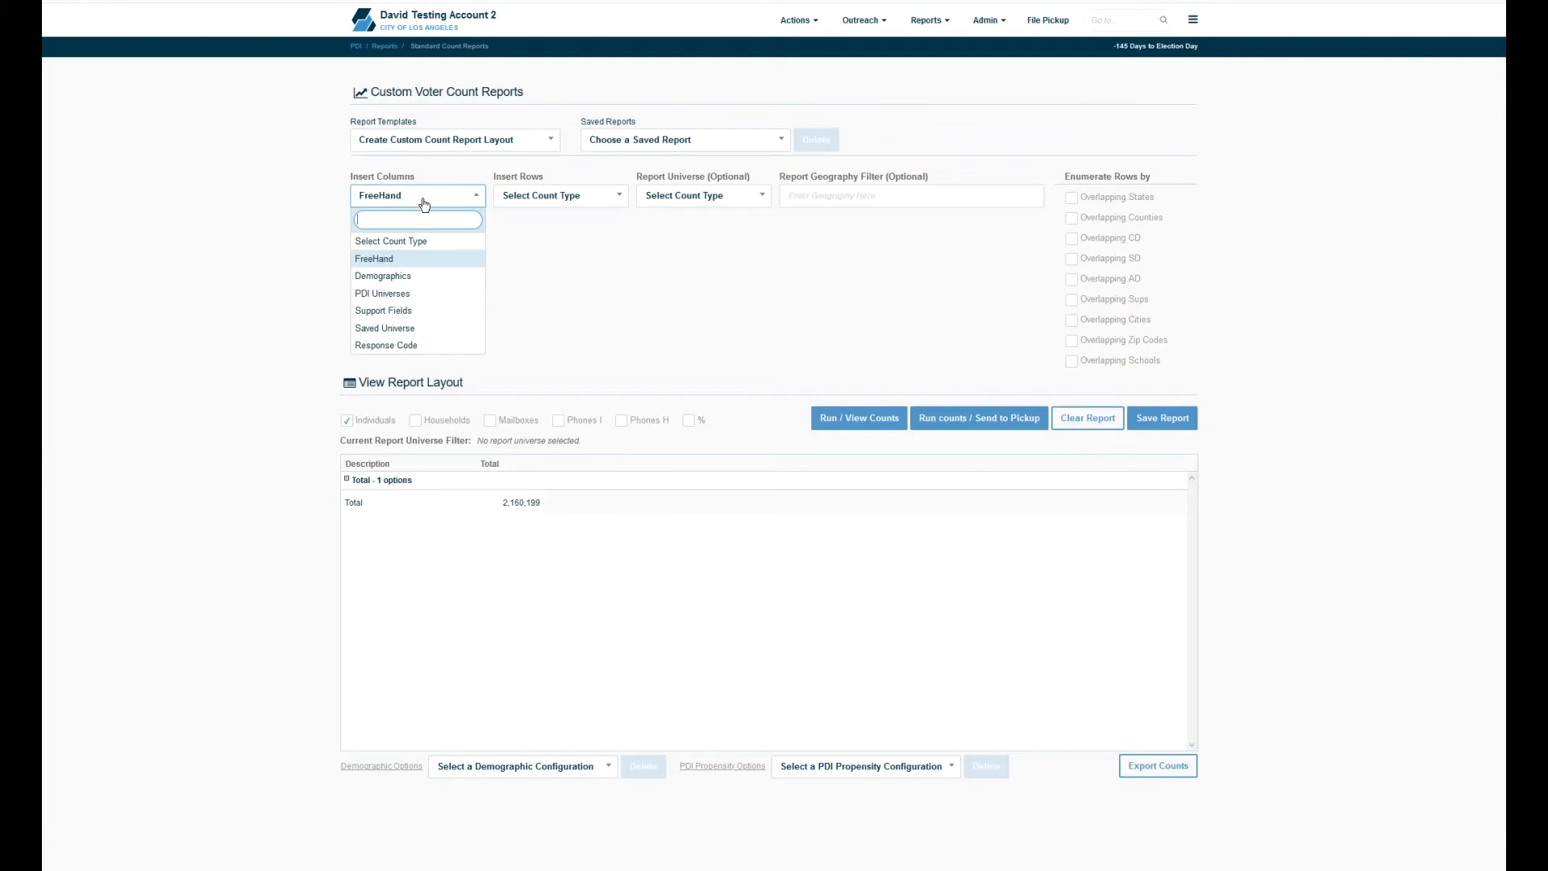
{"action": "left_click", "coordinate": [431, 280]}
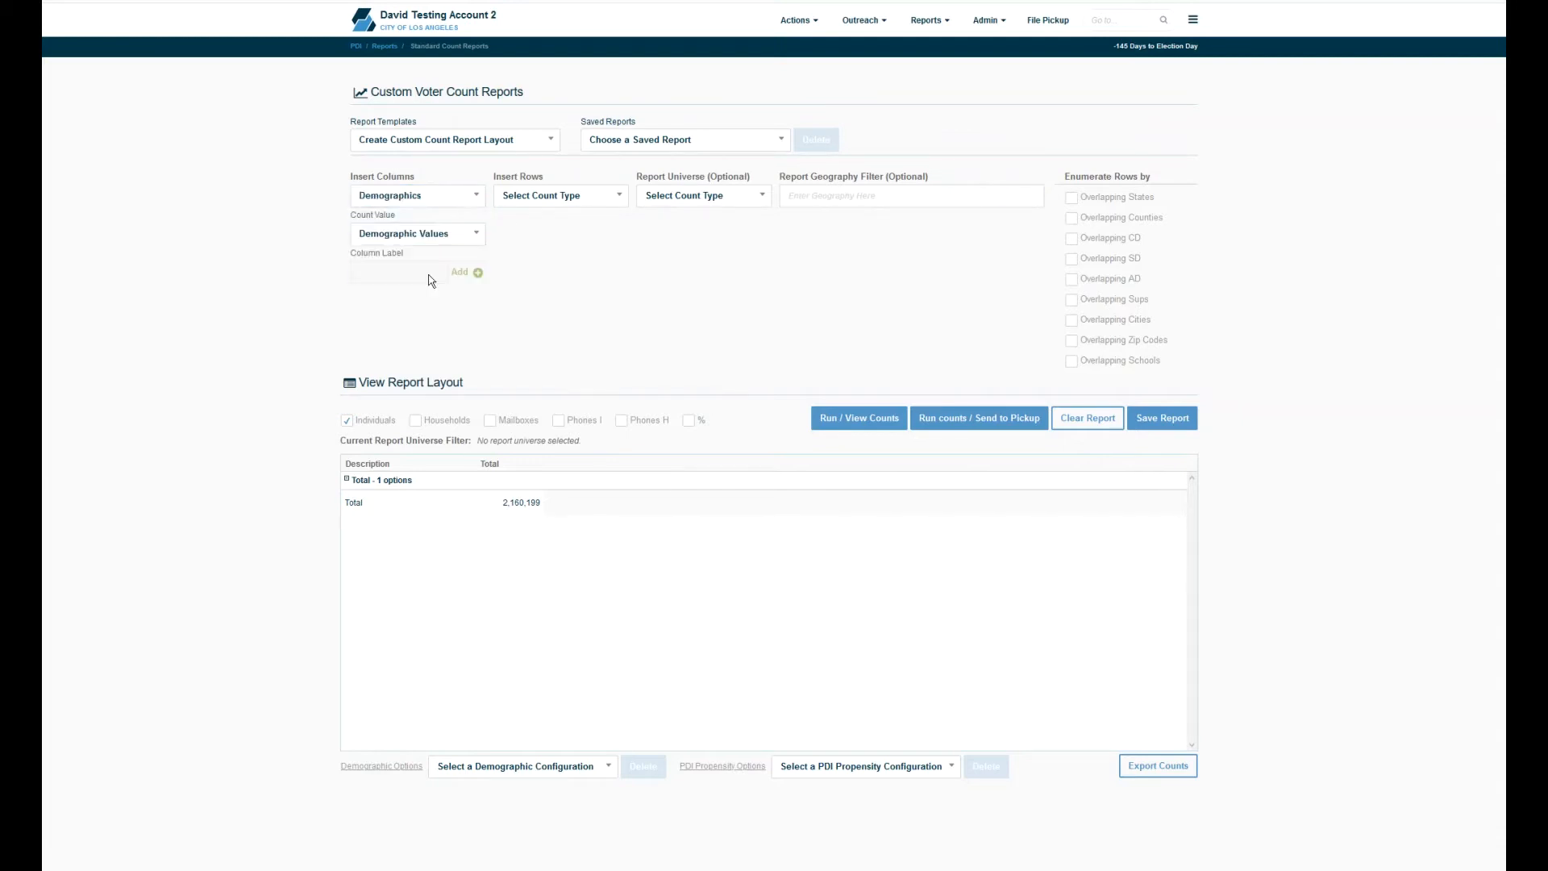
{"action": "left_click", "coordinate": [424, 241]}
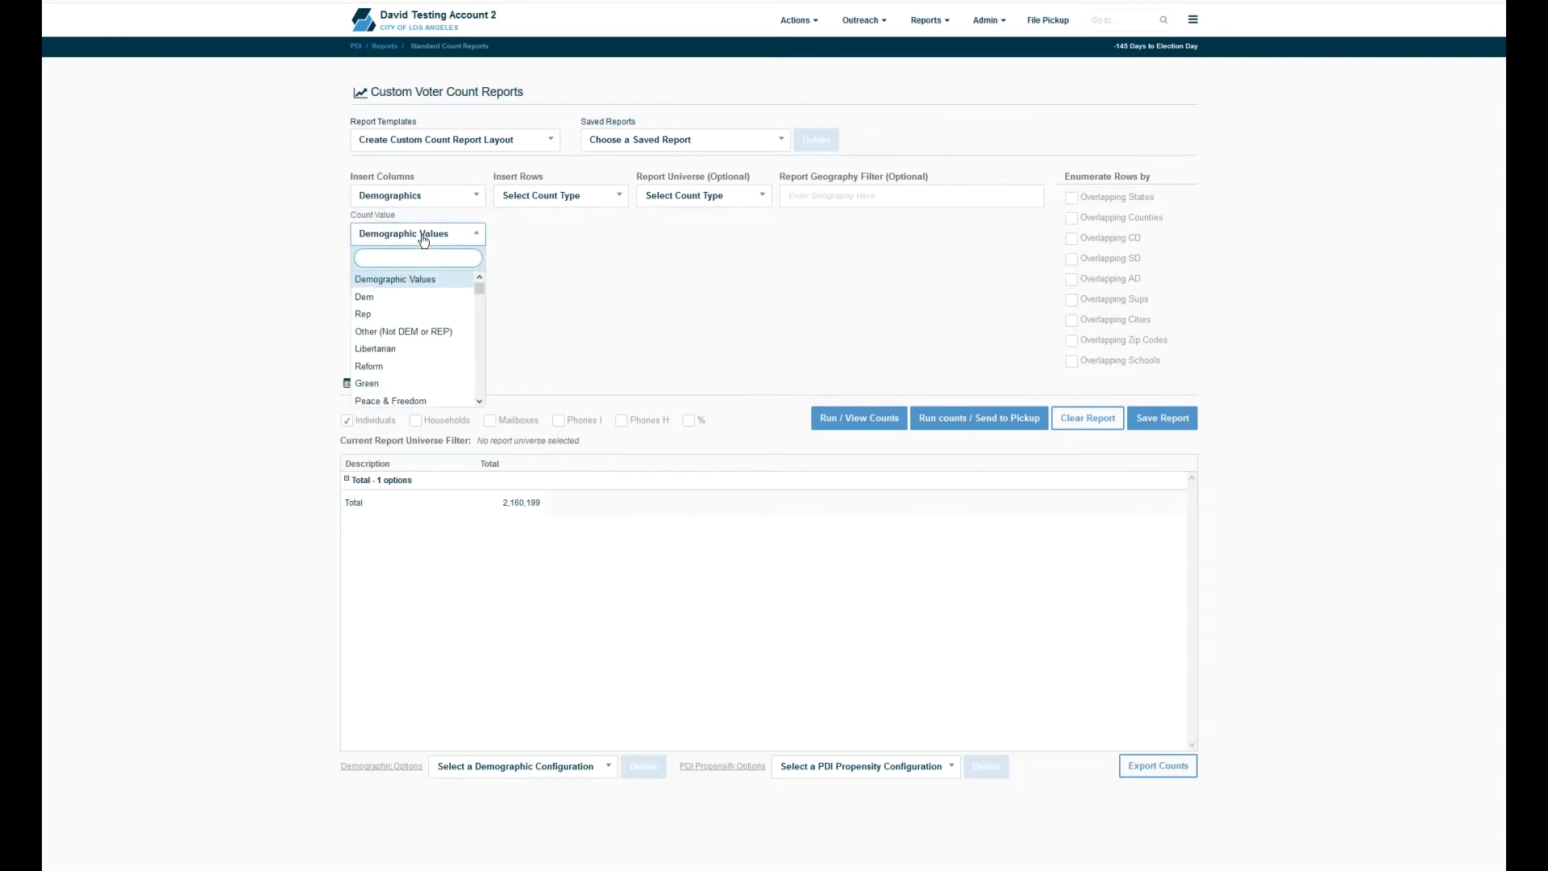
{"action": "left_click", "coordinate": [424, 241]}
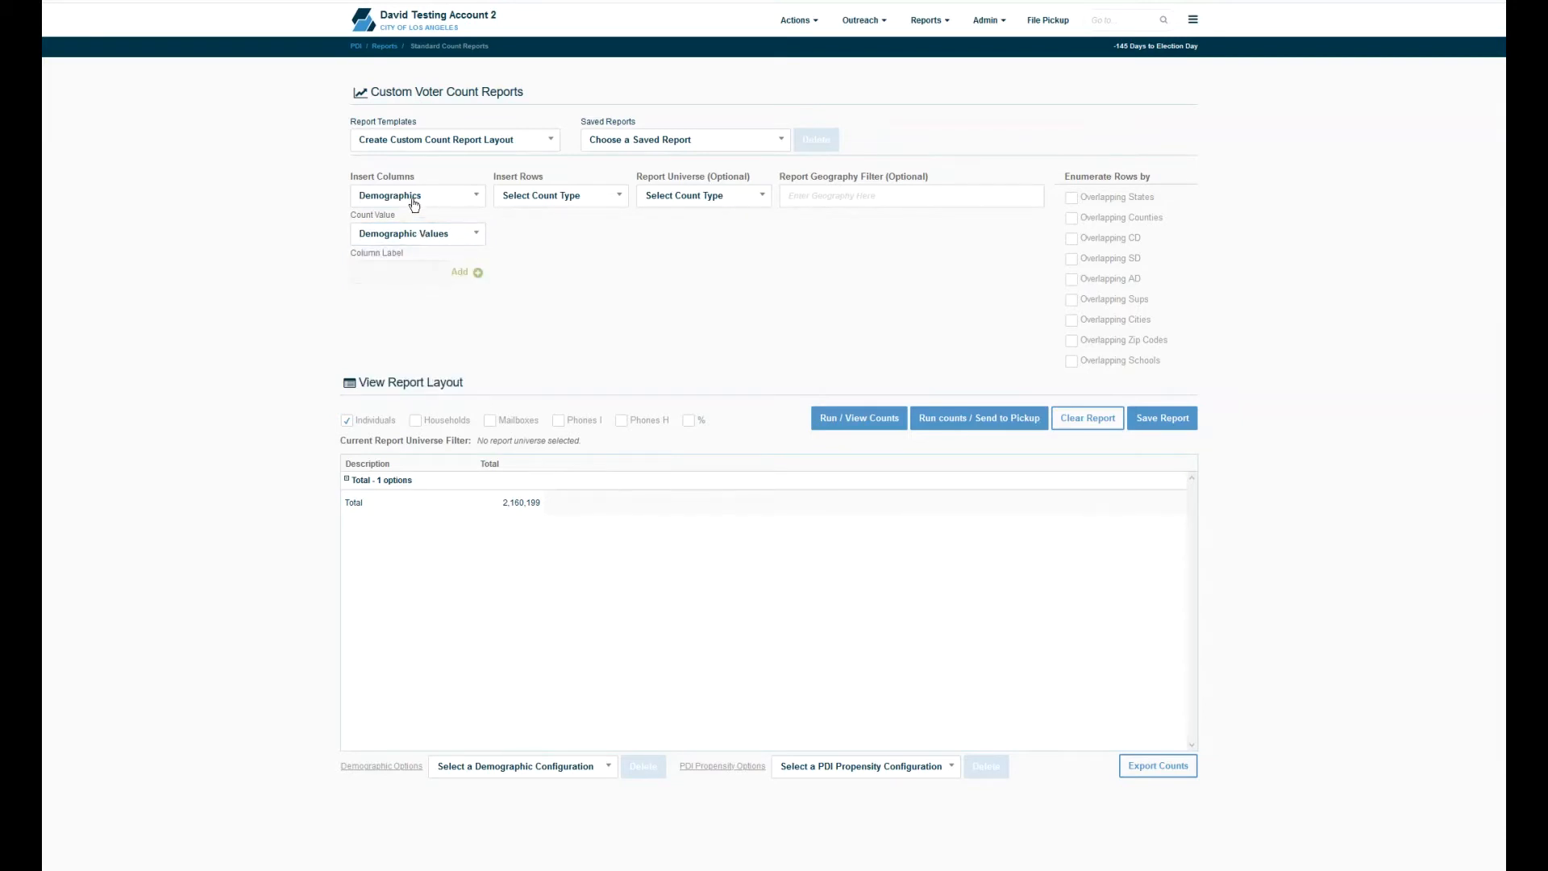
Step: Switch the column count type to PDI Universes and look through its propensity values
{"action": "left_click", "coordinate": [415, 202]}
{"action": "left_click", "coordinate": [401, 294]}
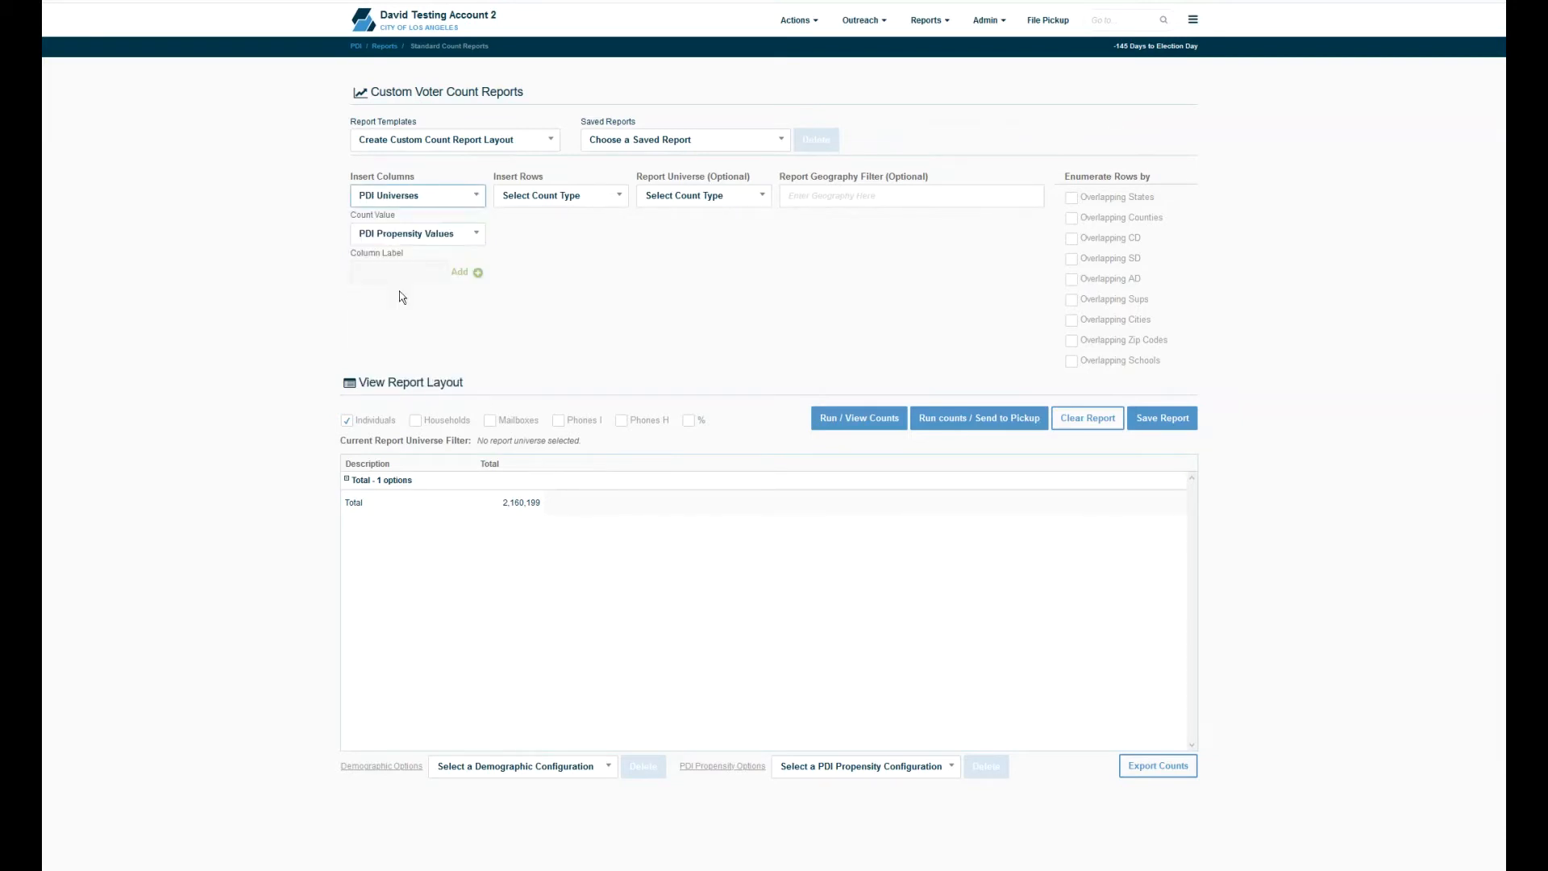
{"action": "left_click", "coordinate": [396, 241]}
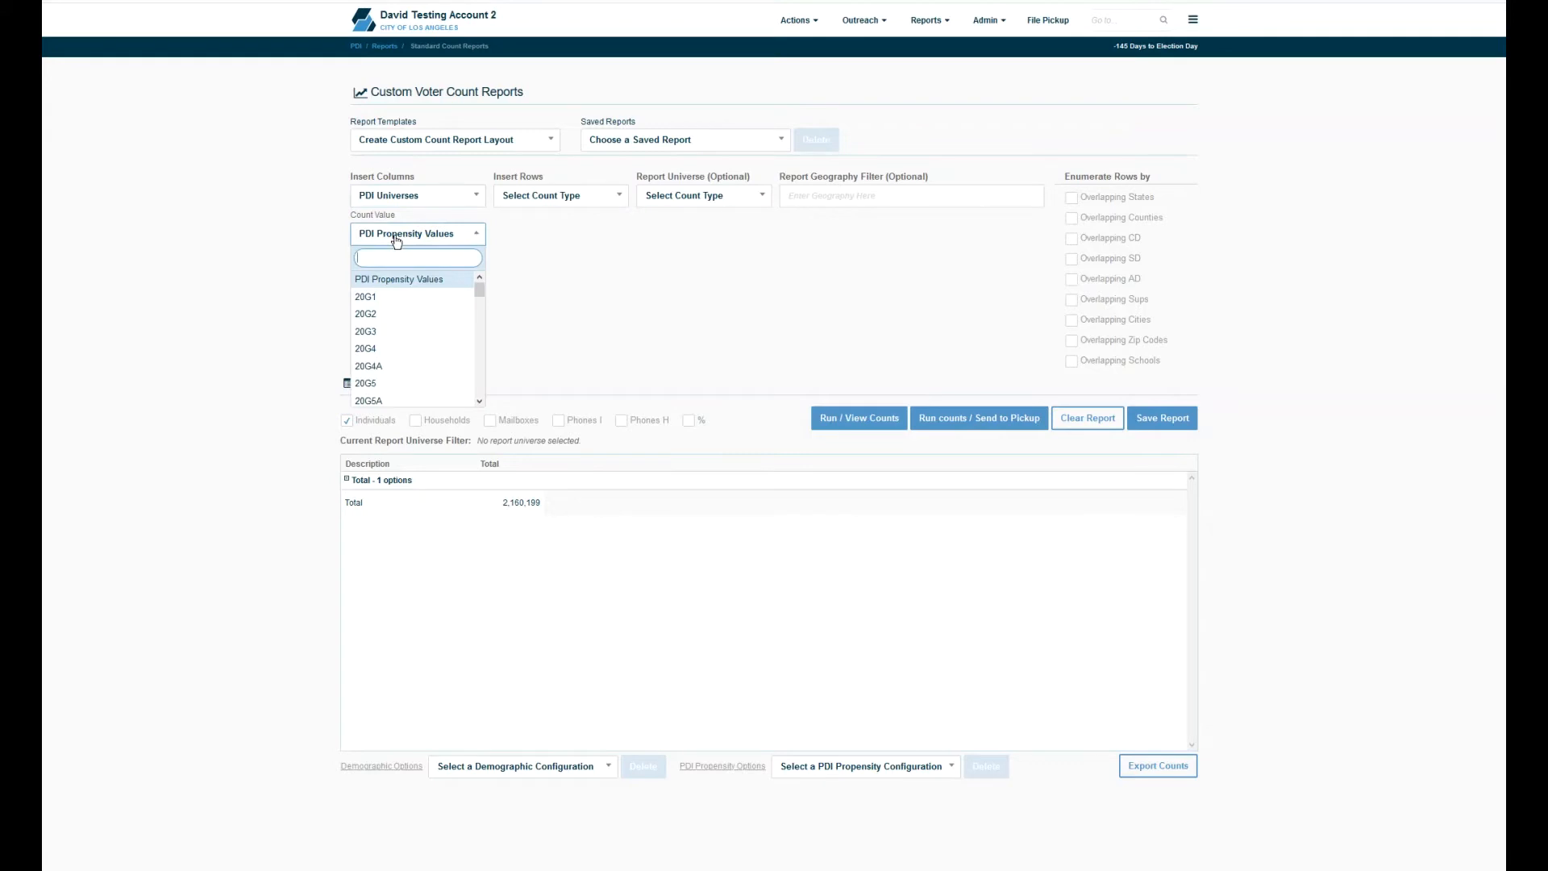
{"action": "left_click", "coordinate": [397, 241]}
Step: Switch the column count type to Support Fields, choose the testing account as candidate, and review its support values
{"action": "left_click", "coordinate": [392, 198]}
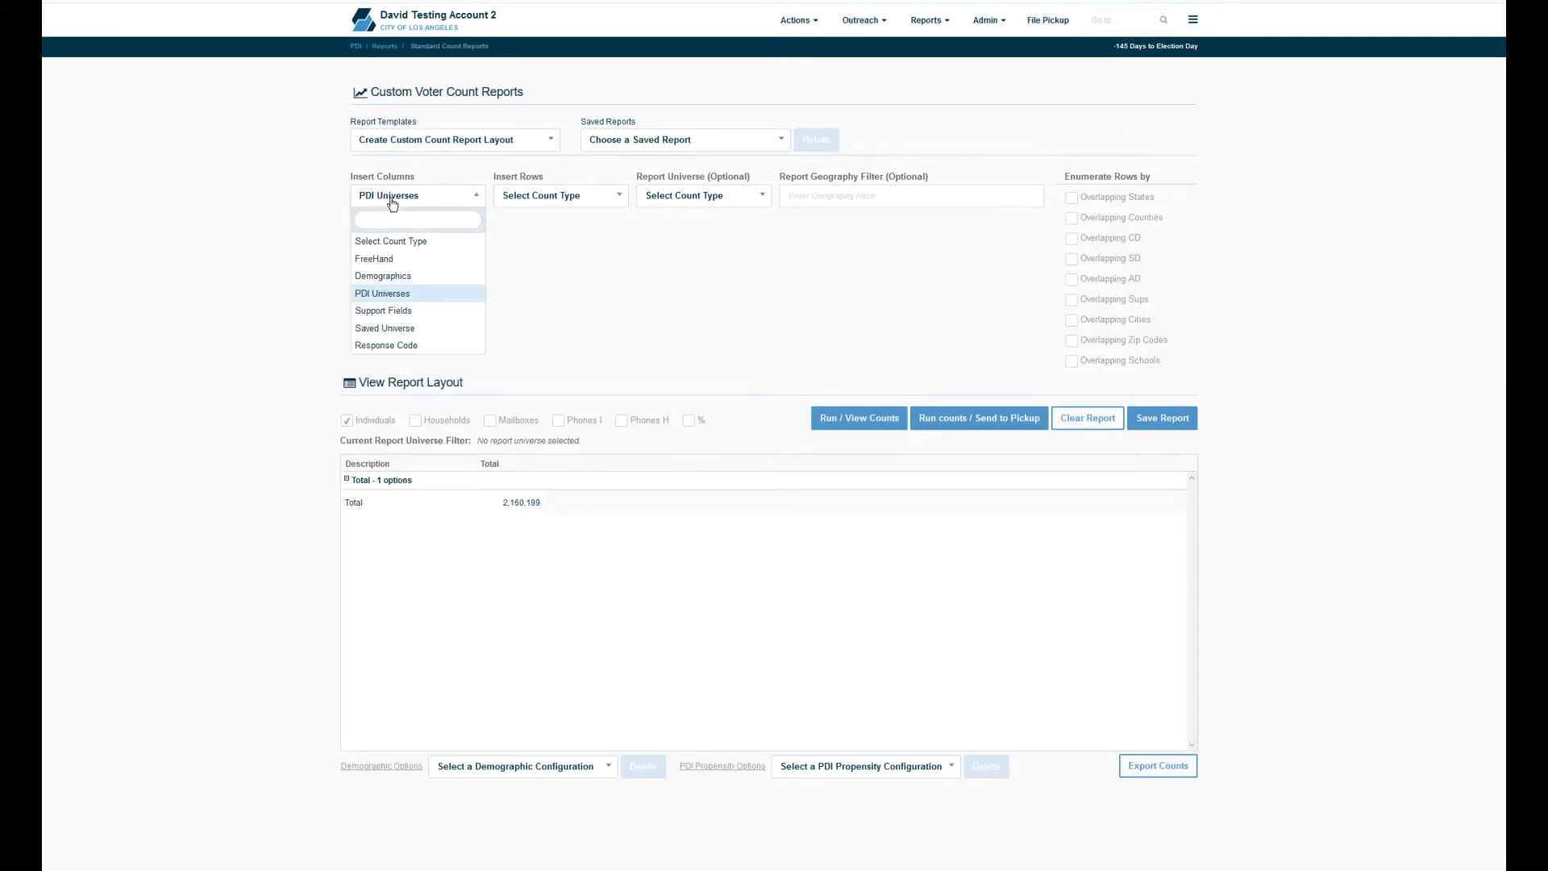
{"action": "left_click", "coordinate": [385, 310]}
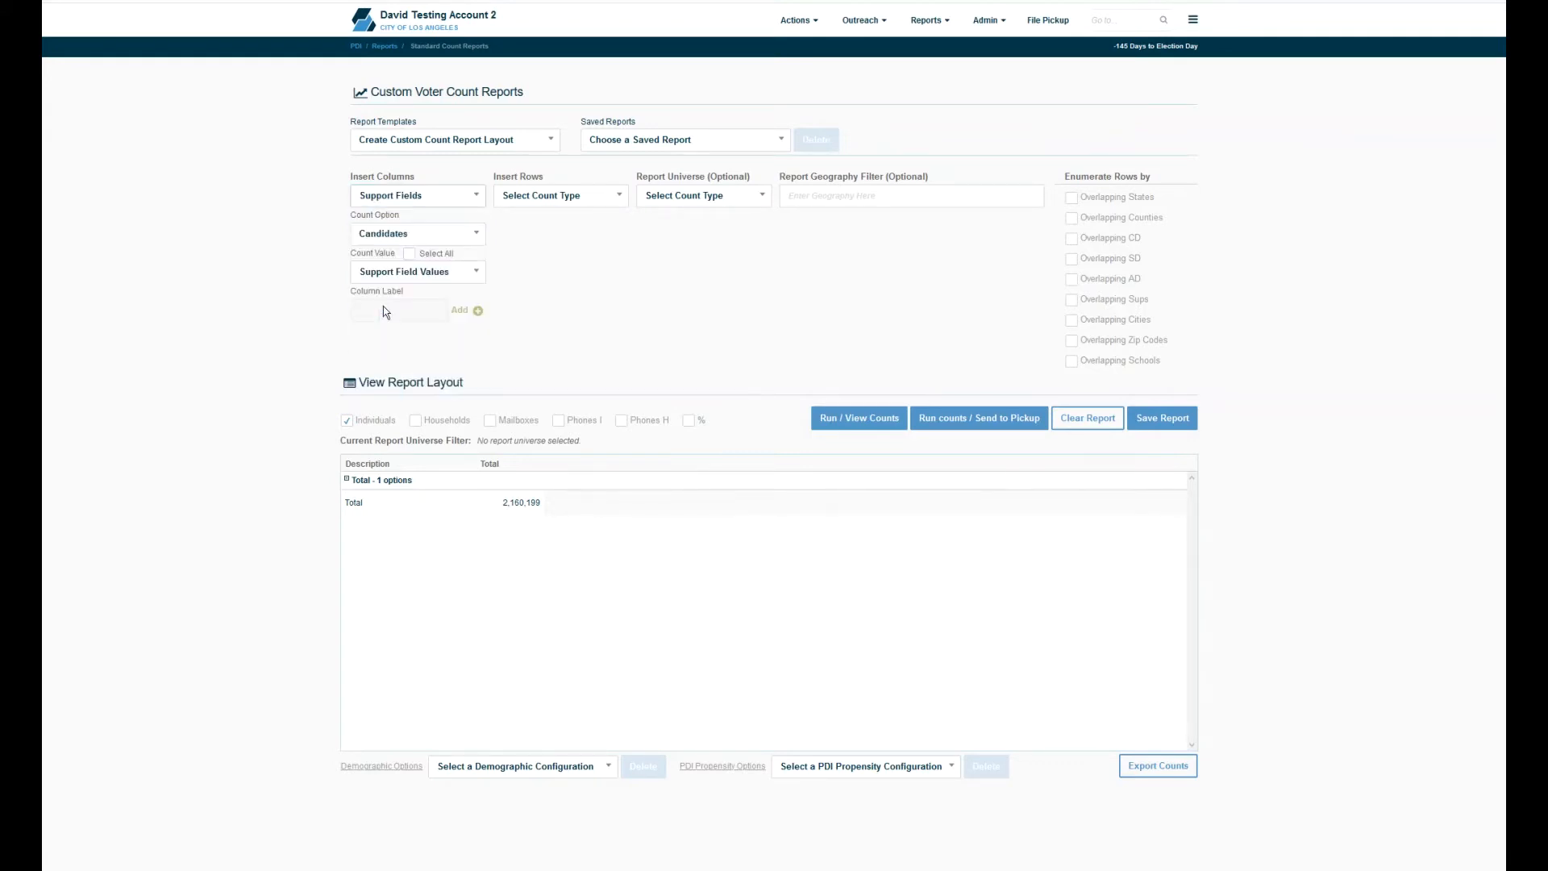
{"action": "left_click", "coordinate": [403, 235]}
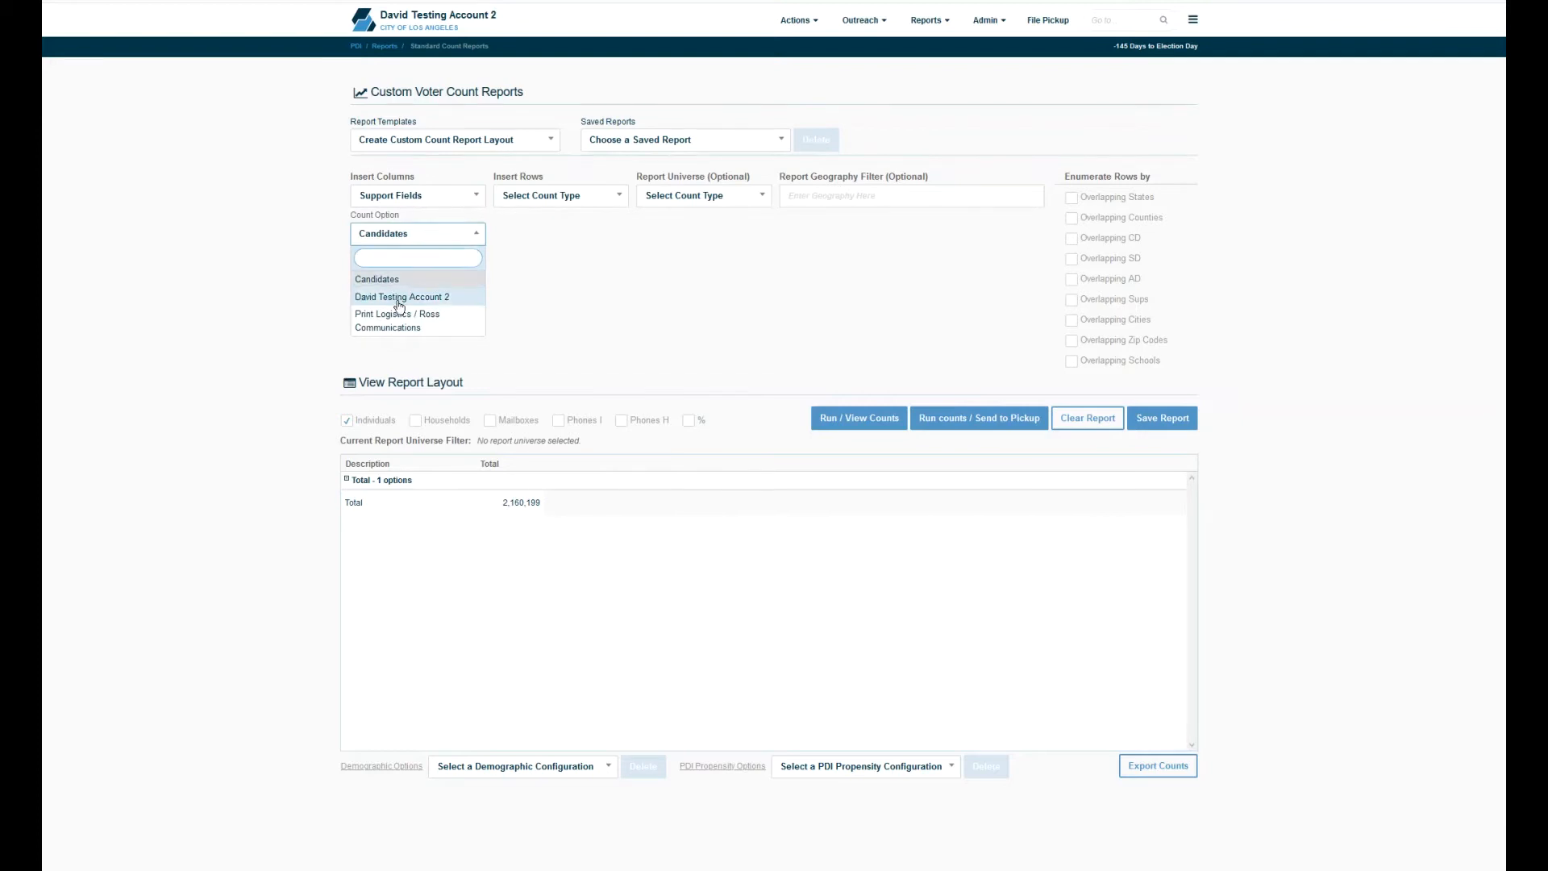
{"action": "left_click", "coordinate": [399, 298]}
{"action": "left_click", "coordinate": [403, 275]}
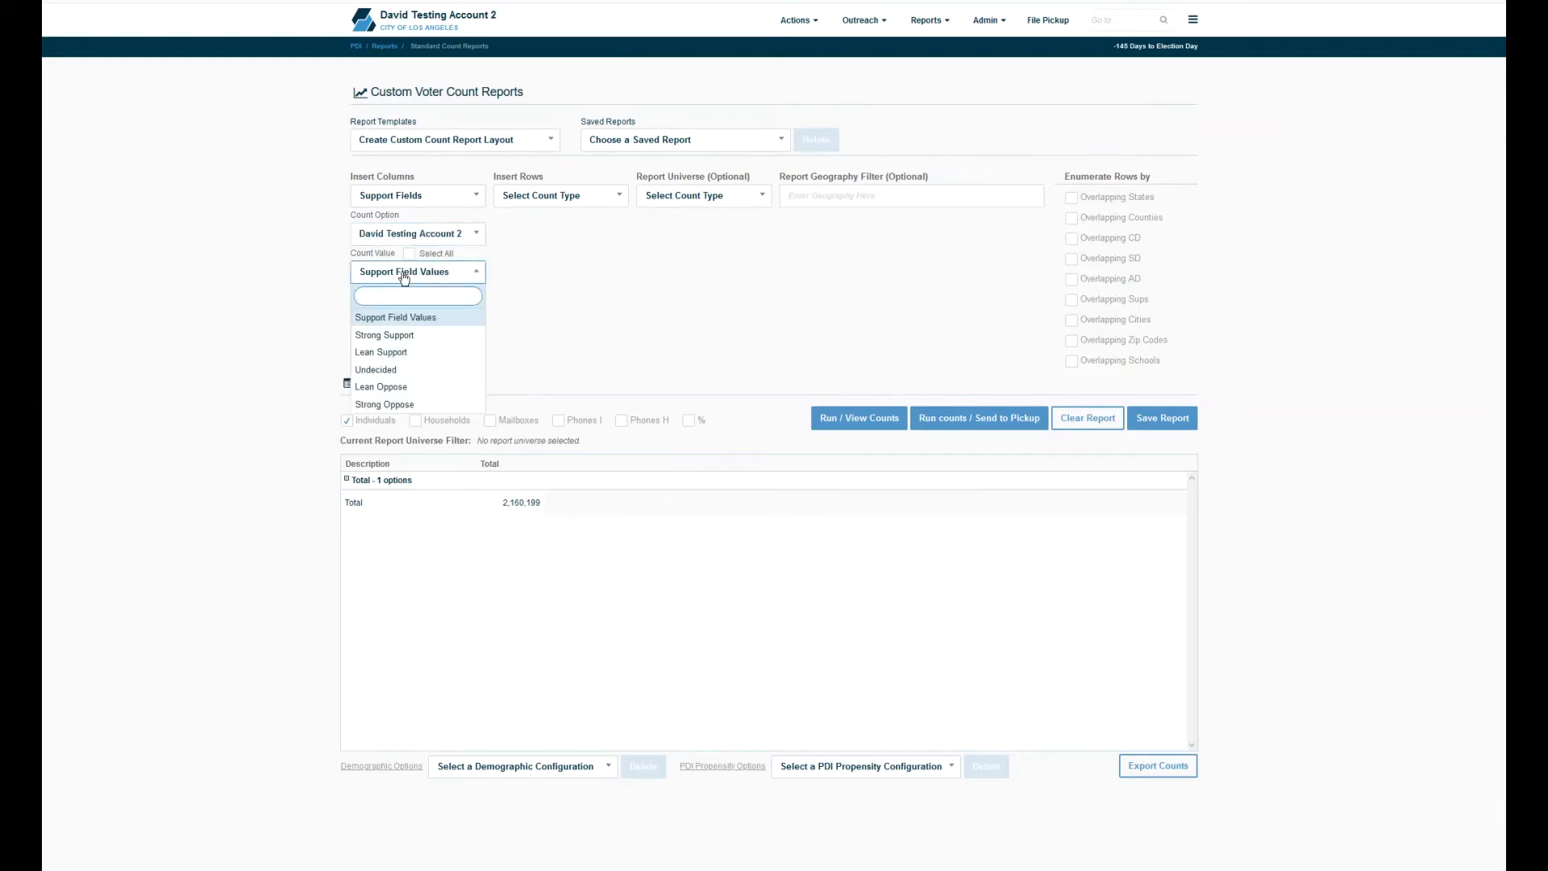
{"action": "left_click", "coordinate": [404, 277]}
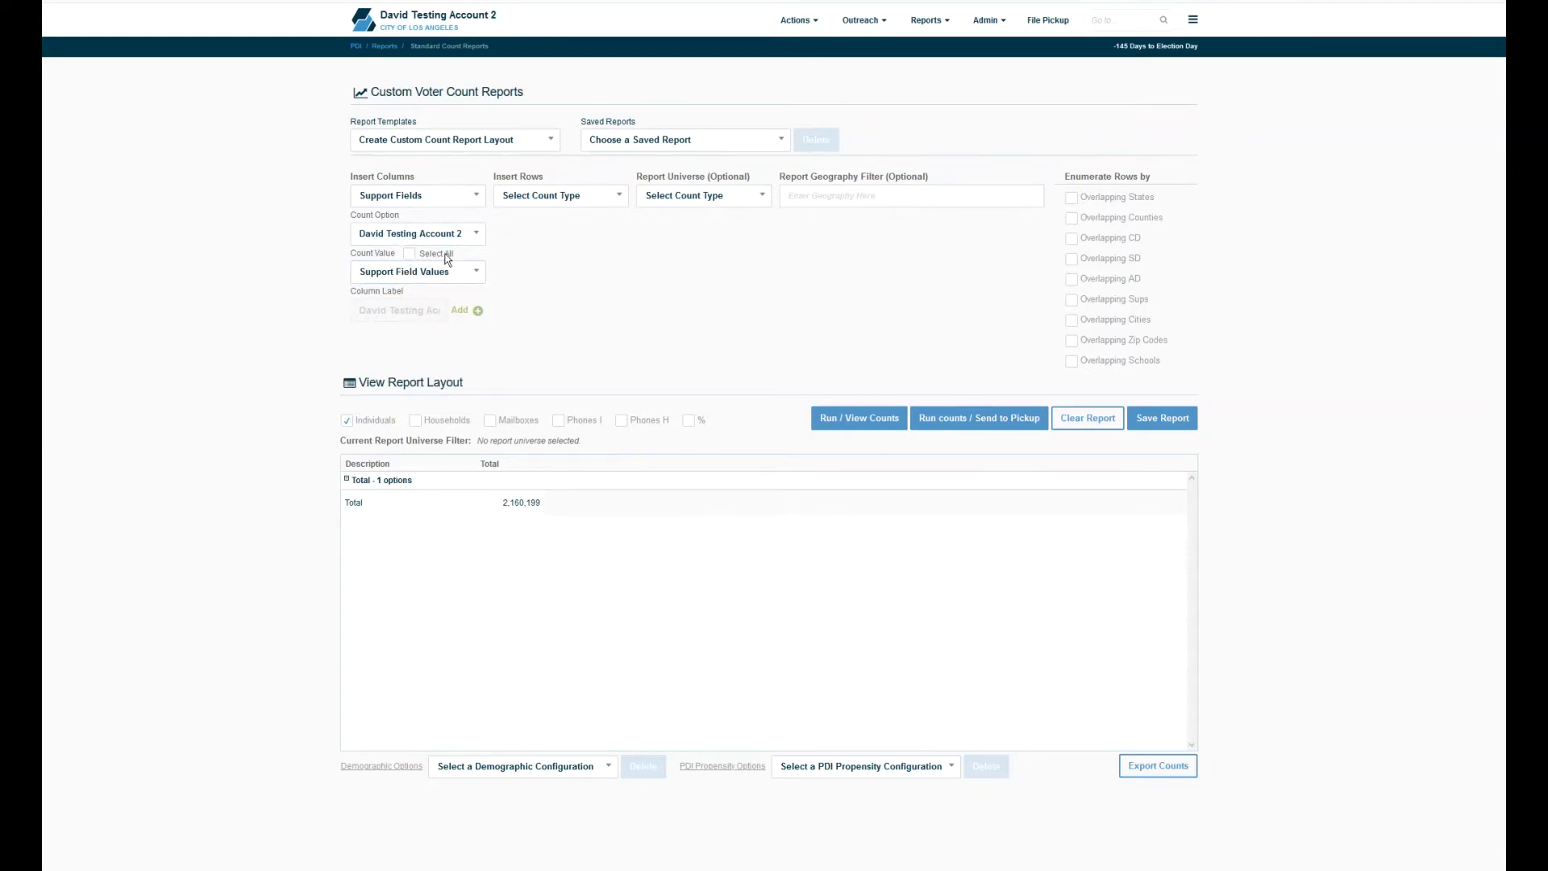
{"action": "left_click_drag", "start_coordinate": [455, 254], "coordinate": [417, 254]}
{"action": "left_click", "coordinate": [391, 254]}
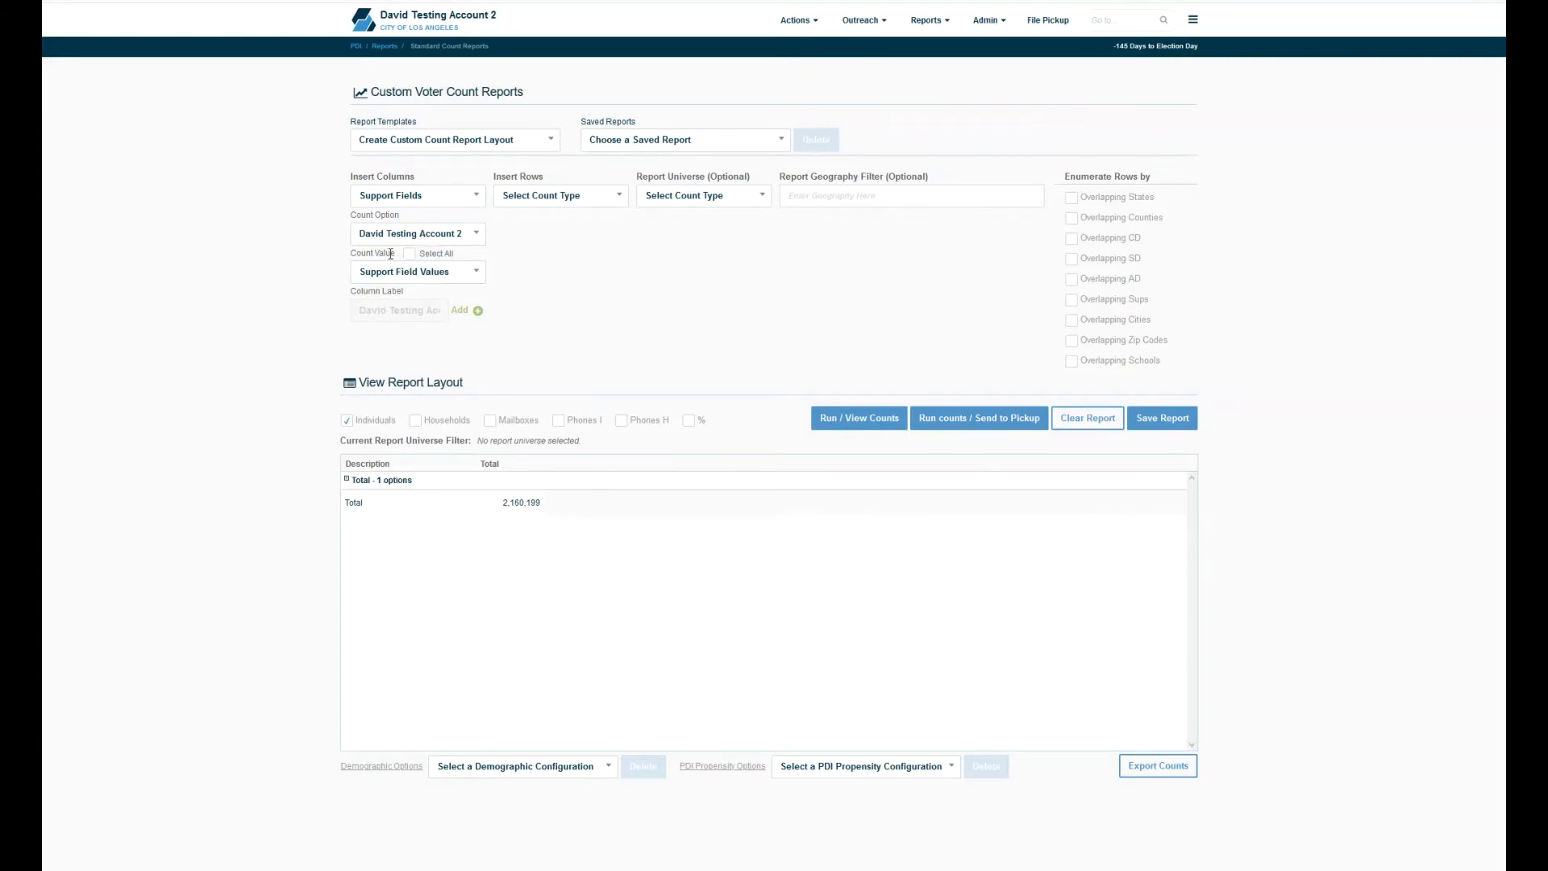
Step: Switch the column count type to Saved Universe and review its count values and the All Universes option
{"action": "left_click", "coordinate": [389, 201]}
{"action": "left_click", "coordinate": [397, 328]}
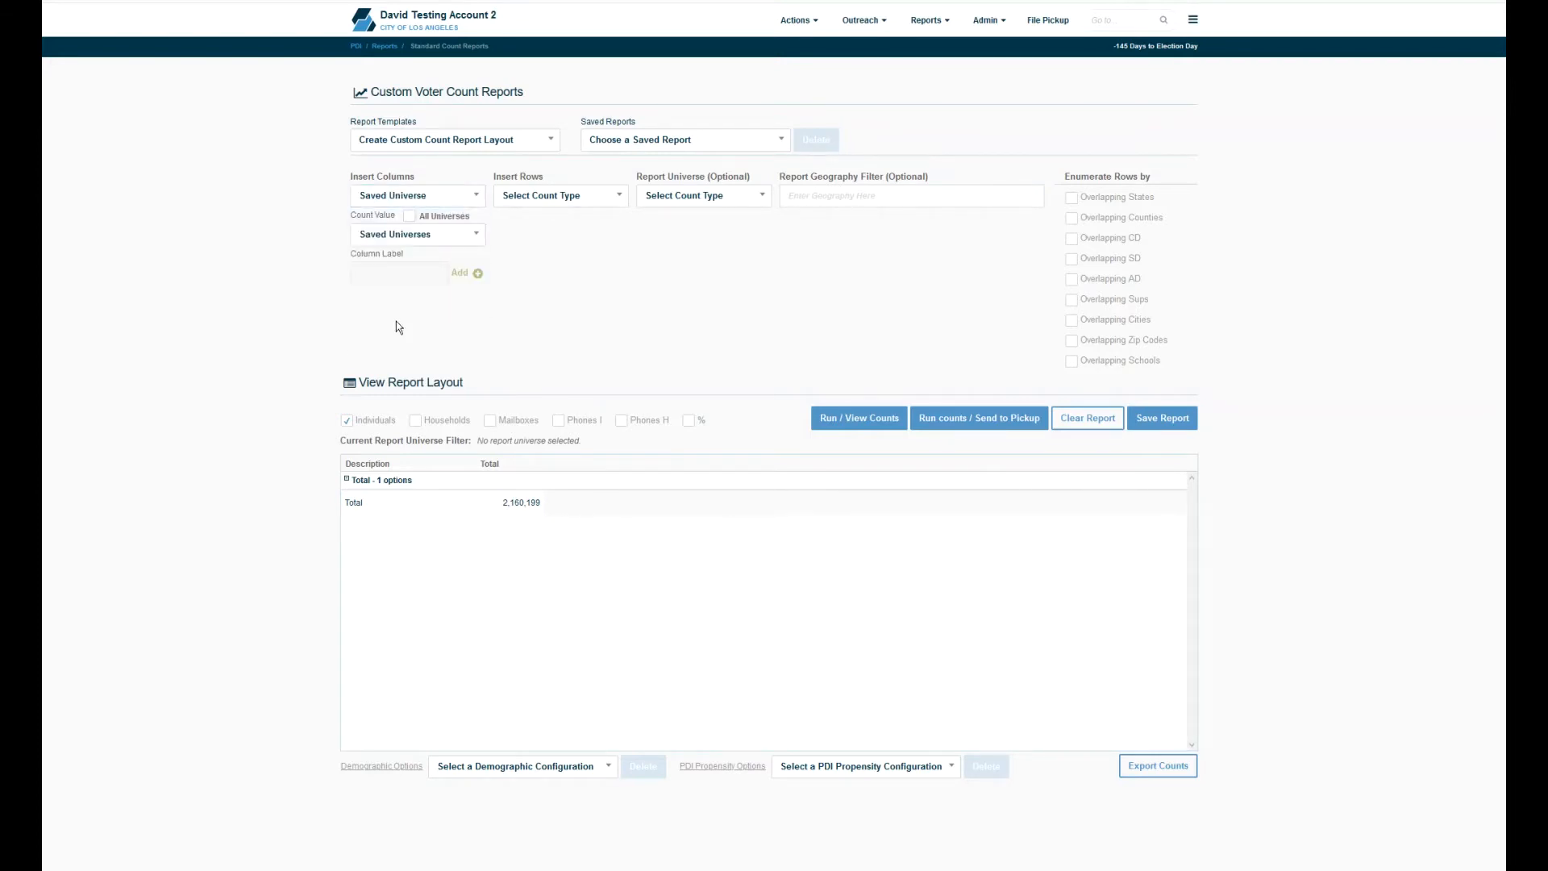
{"action": "left_click", "coordinate": [399, 242]}
{"action": "left_click", "coordinate": [399, 242]}
{"action": "left_click", "coordinate": [409, 215]}
{"action": "left_click", "coordinate": [413, 233]}
{"action": "left_click", "coordinate": [413, 233]}
Step: Add a Response Code column for the question "Can I count on your support?" with the value LS-Lean Support
{"action": "left_click", "coordinate": [409, 196]}
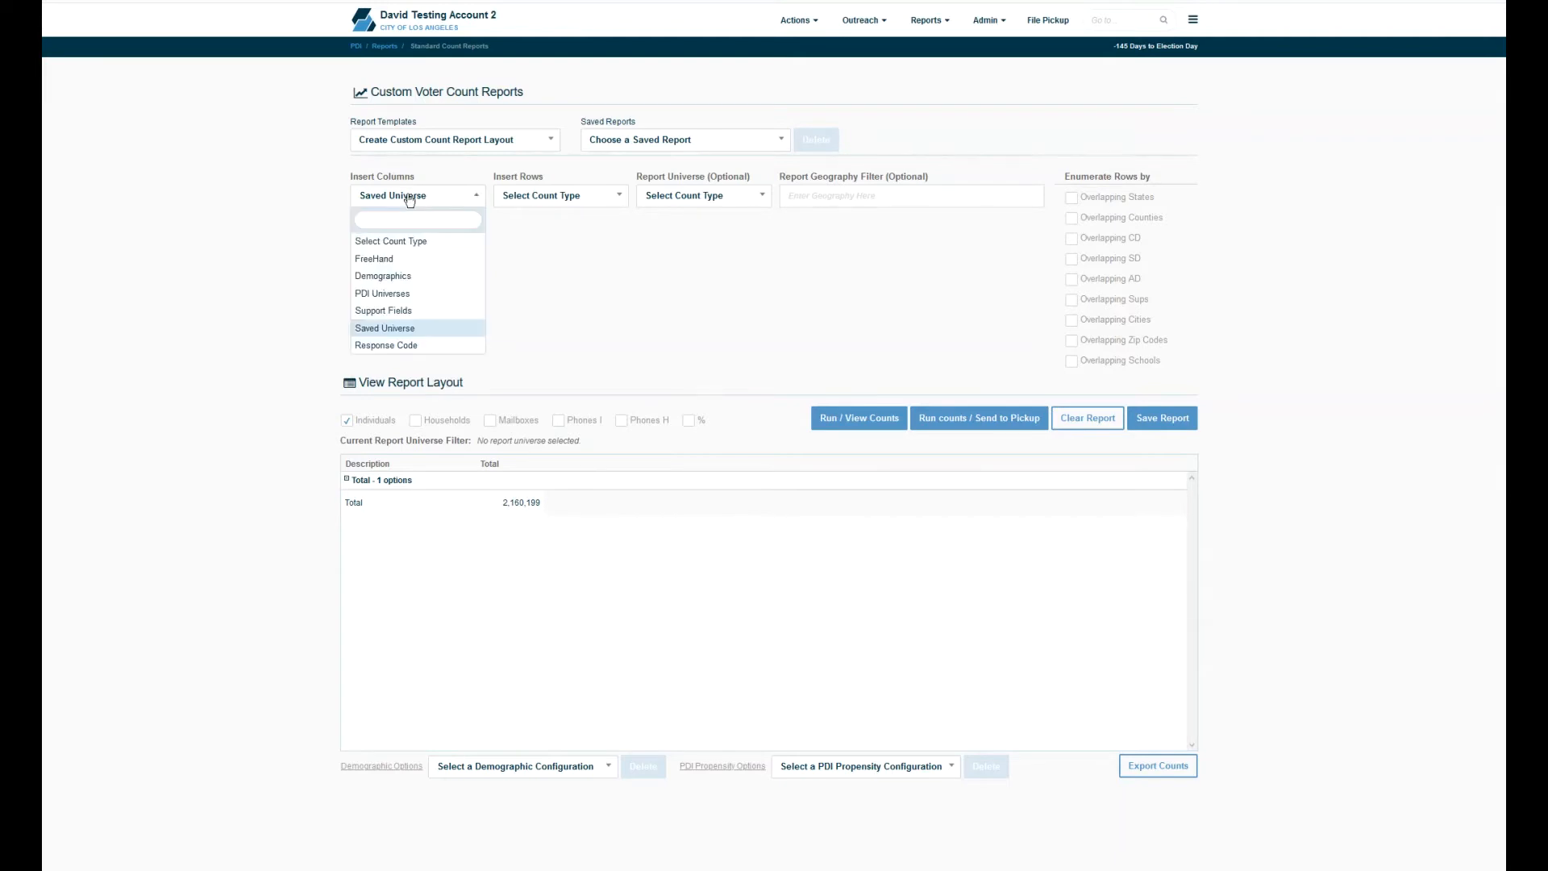
{"action": "left_click", "coordinate": [405, 344]}
{"action": "left_click", "coordinate": [407, 241]}
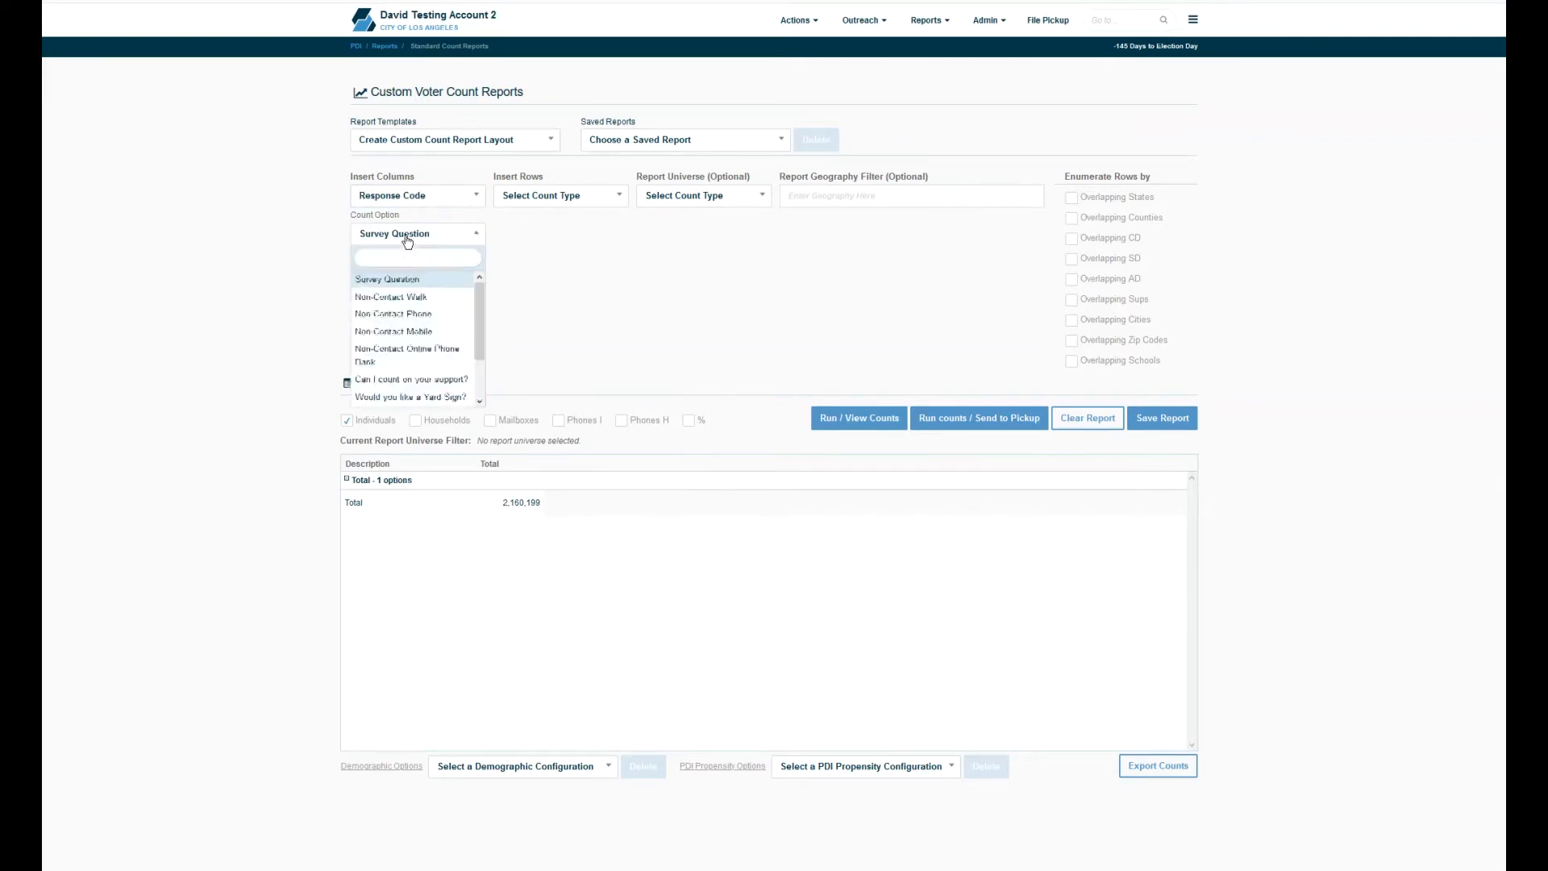
{"action": "left_click", "coordinate": [430, 380]}
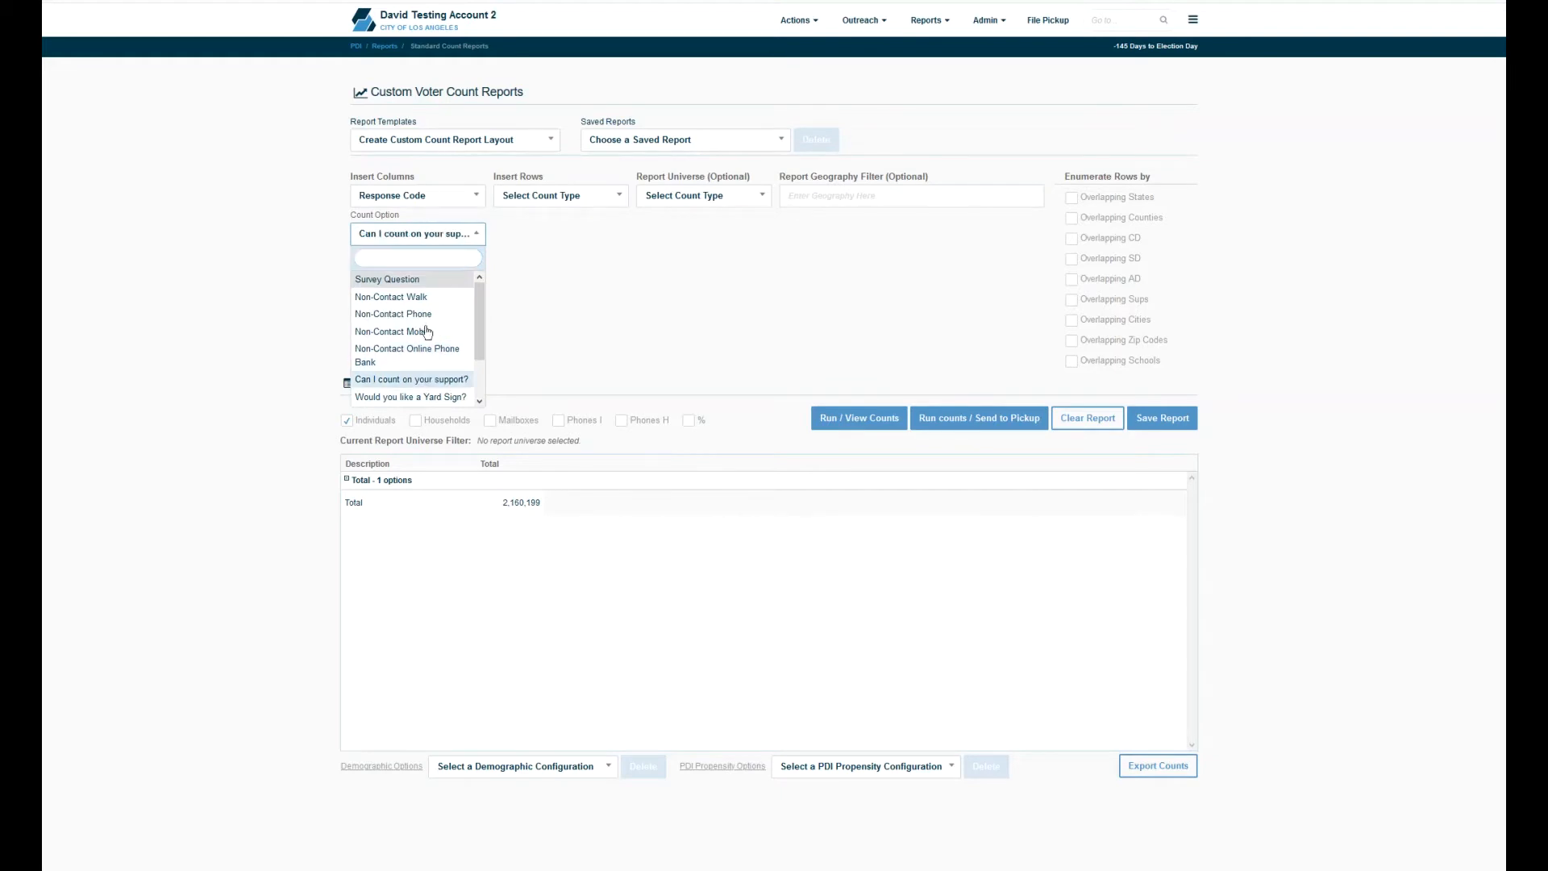
{"action": "left_click", "coordinate": [415, 279]}
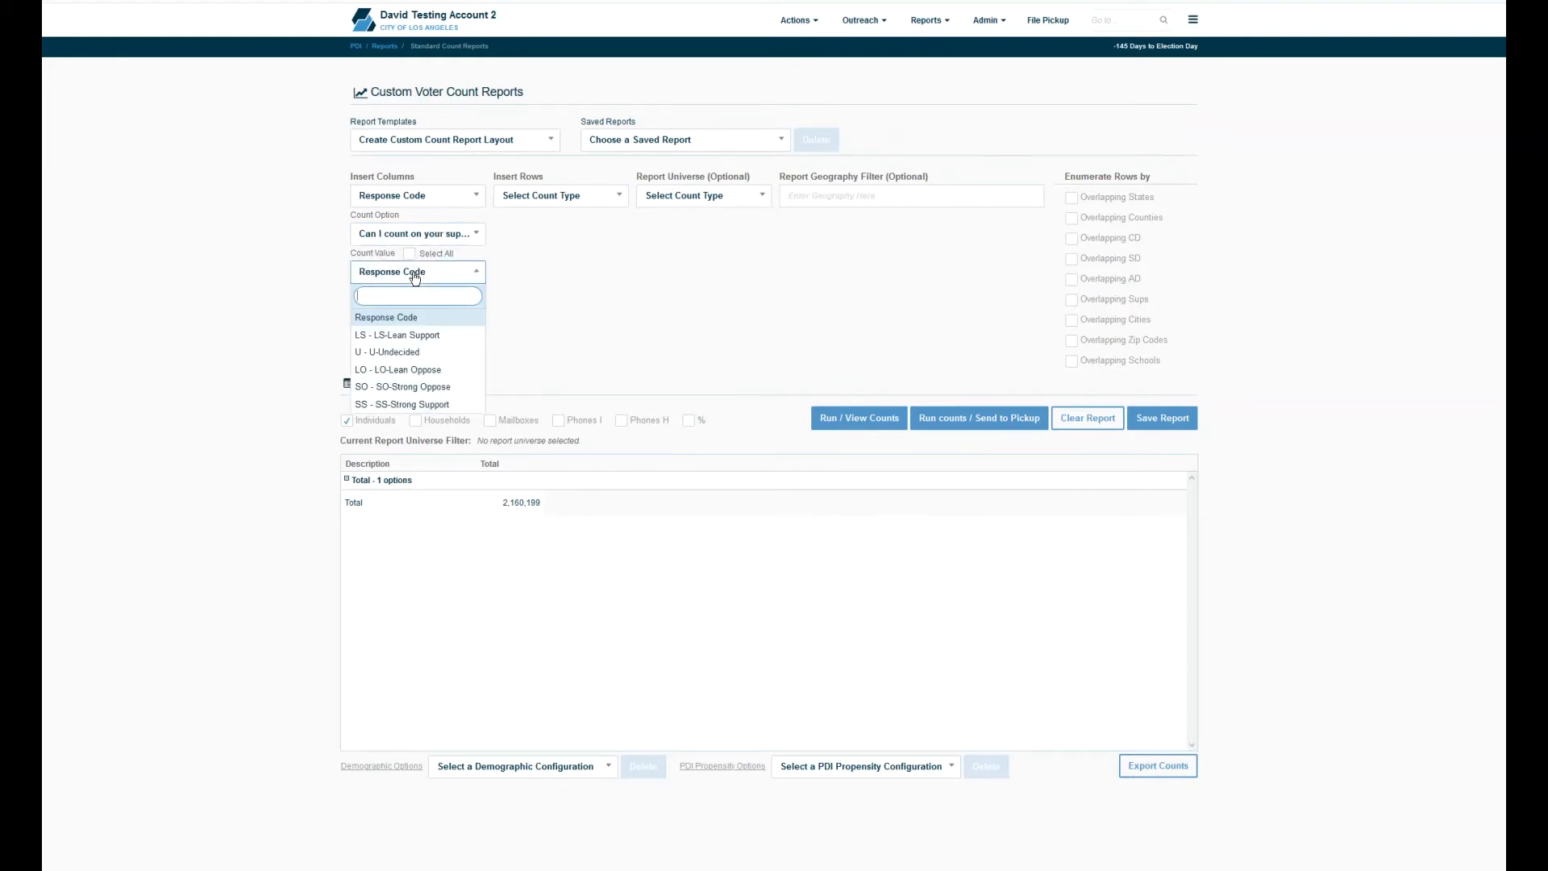
{"action": "left_click", "coordinate": [415, 276]}
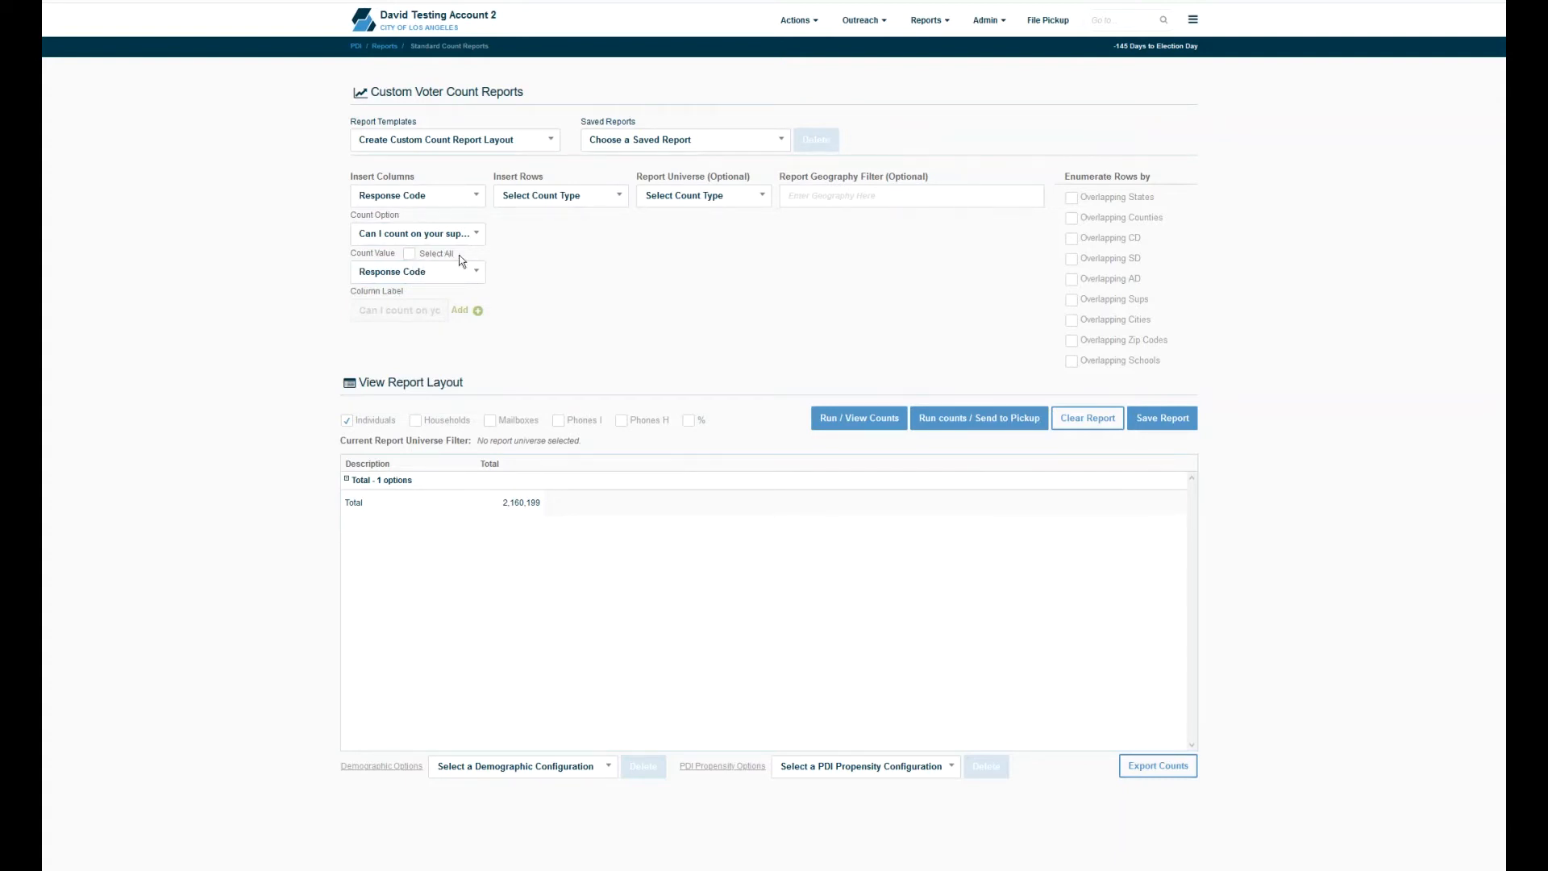
{"action": "left_click", "coordinate": [409, 281]}
{"action": "left_click", "coordinate": [403, 334]}
{"action": "left_click_drag", "start_coordinate": [386, 314], "coordinate": [501, 309]}
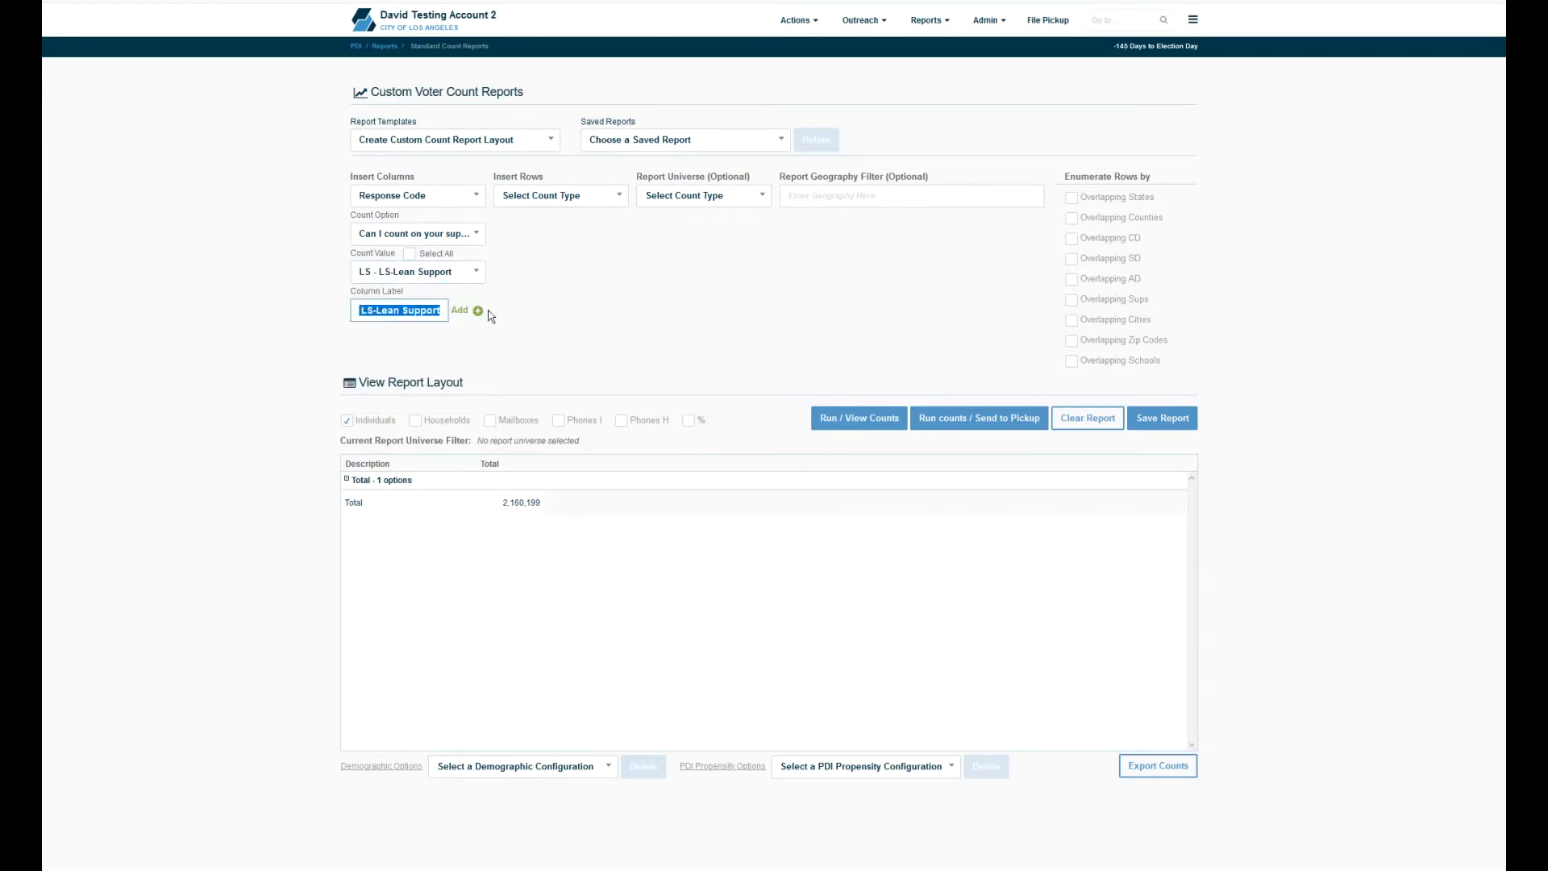
{"action": "left_click", "coordinate": [477, 311]}
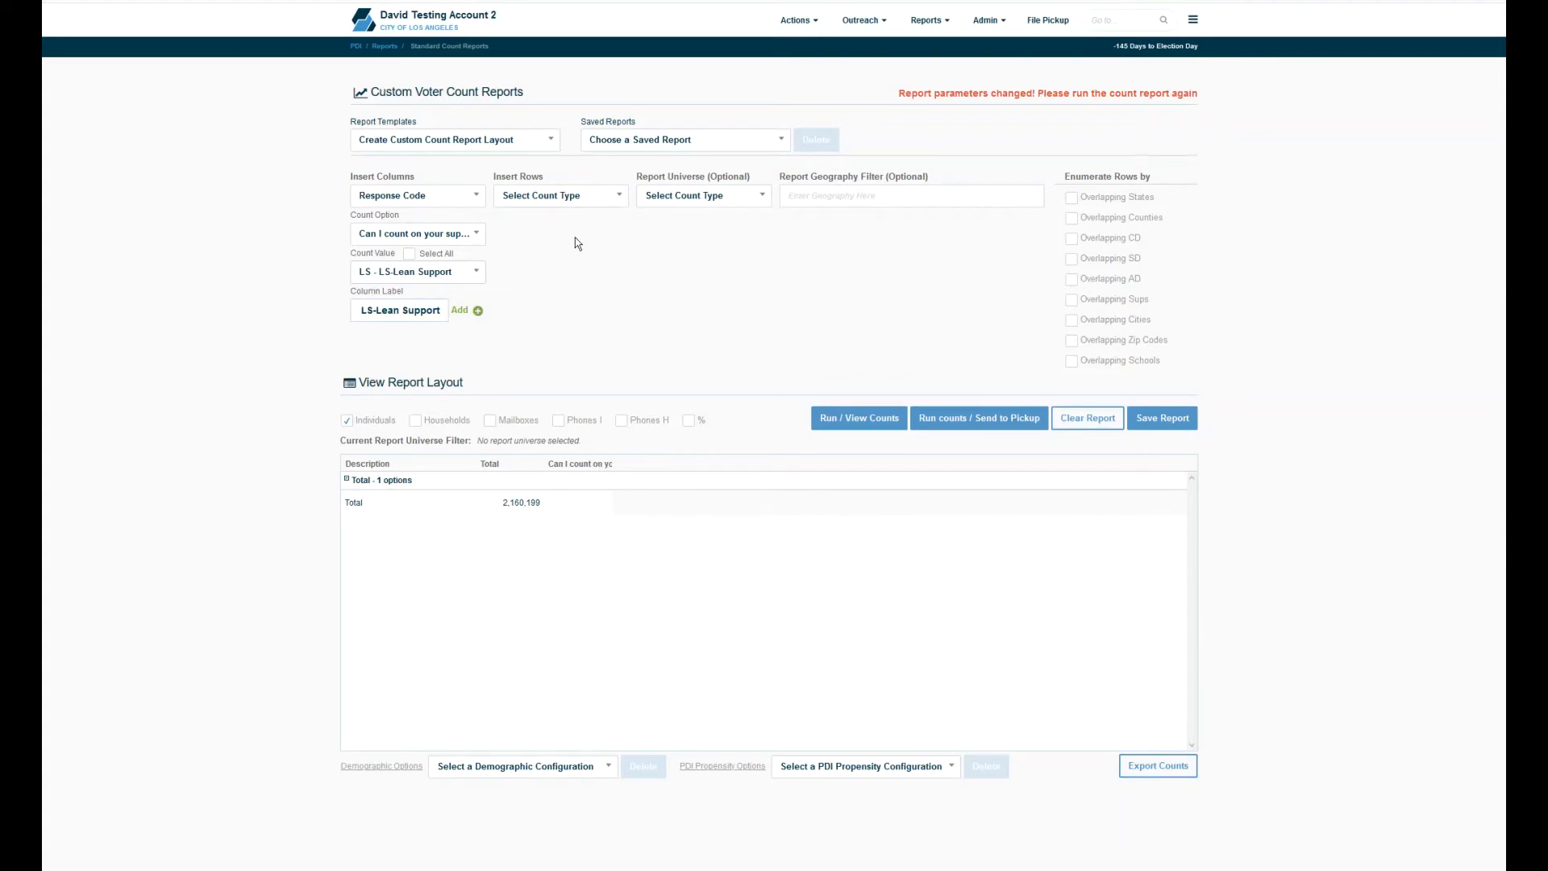
Step: Set the row count type to PDI Universes and view the count types available for the report universe
{"action": "left_click", "coordinate": [554, 197]}
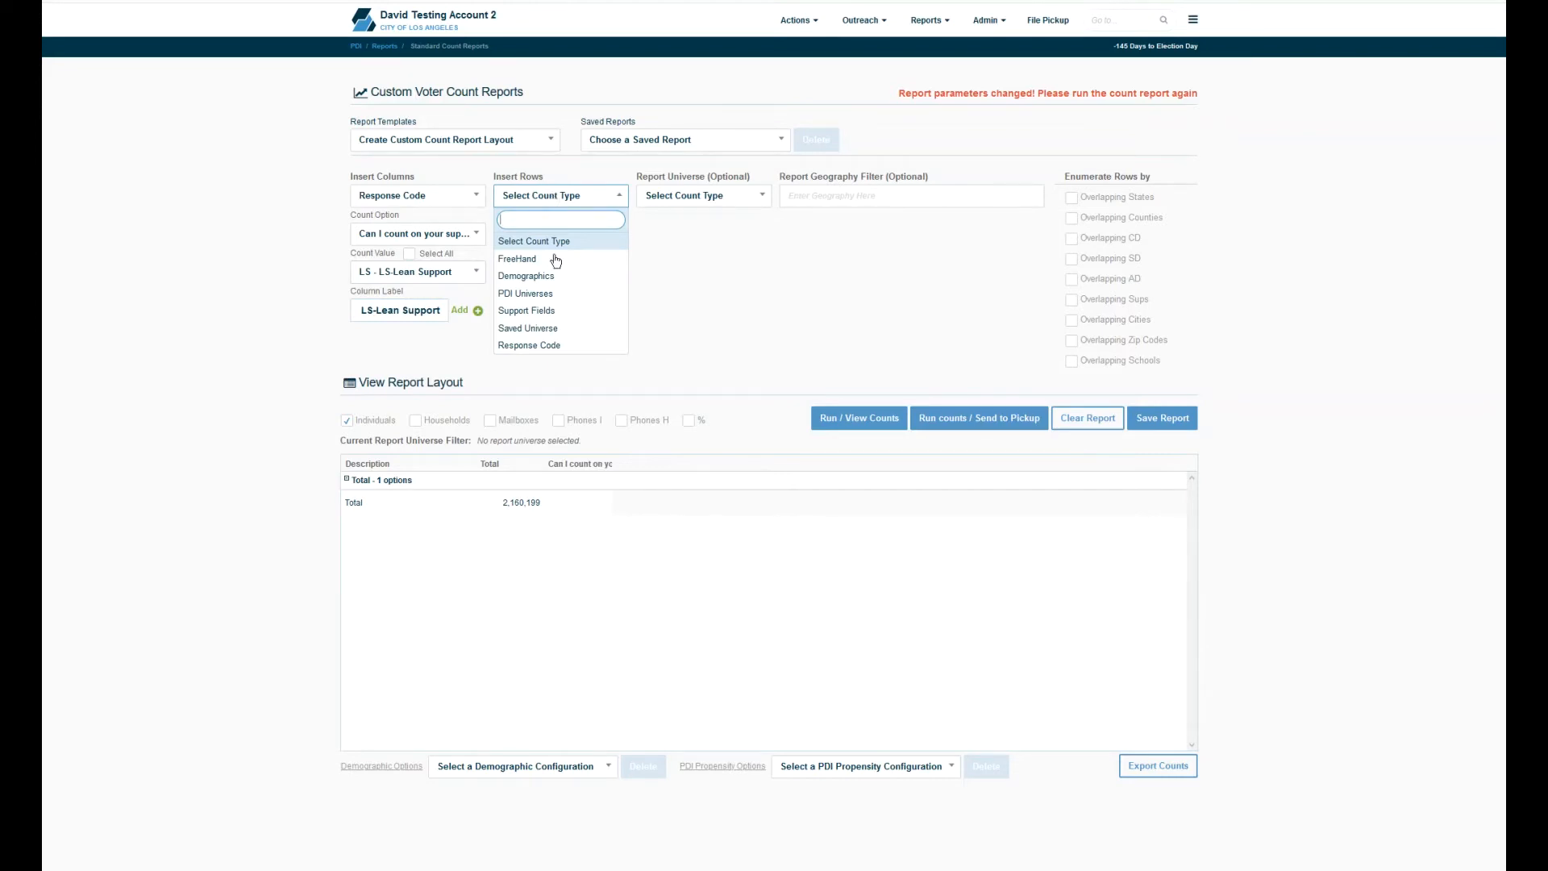
{"action": "left_click", "coordinate": [554, 292]}
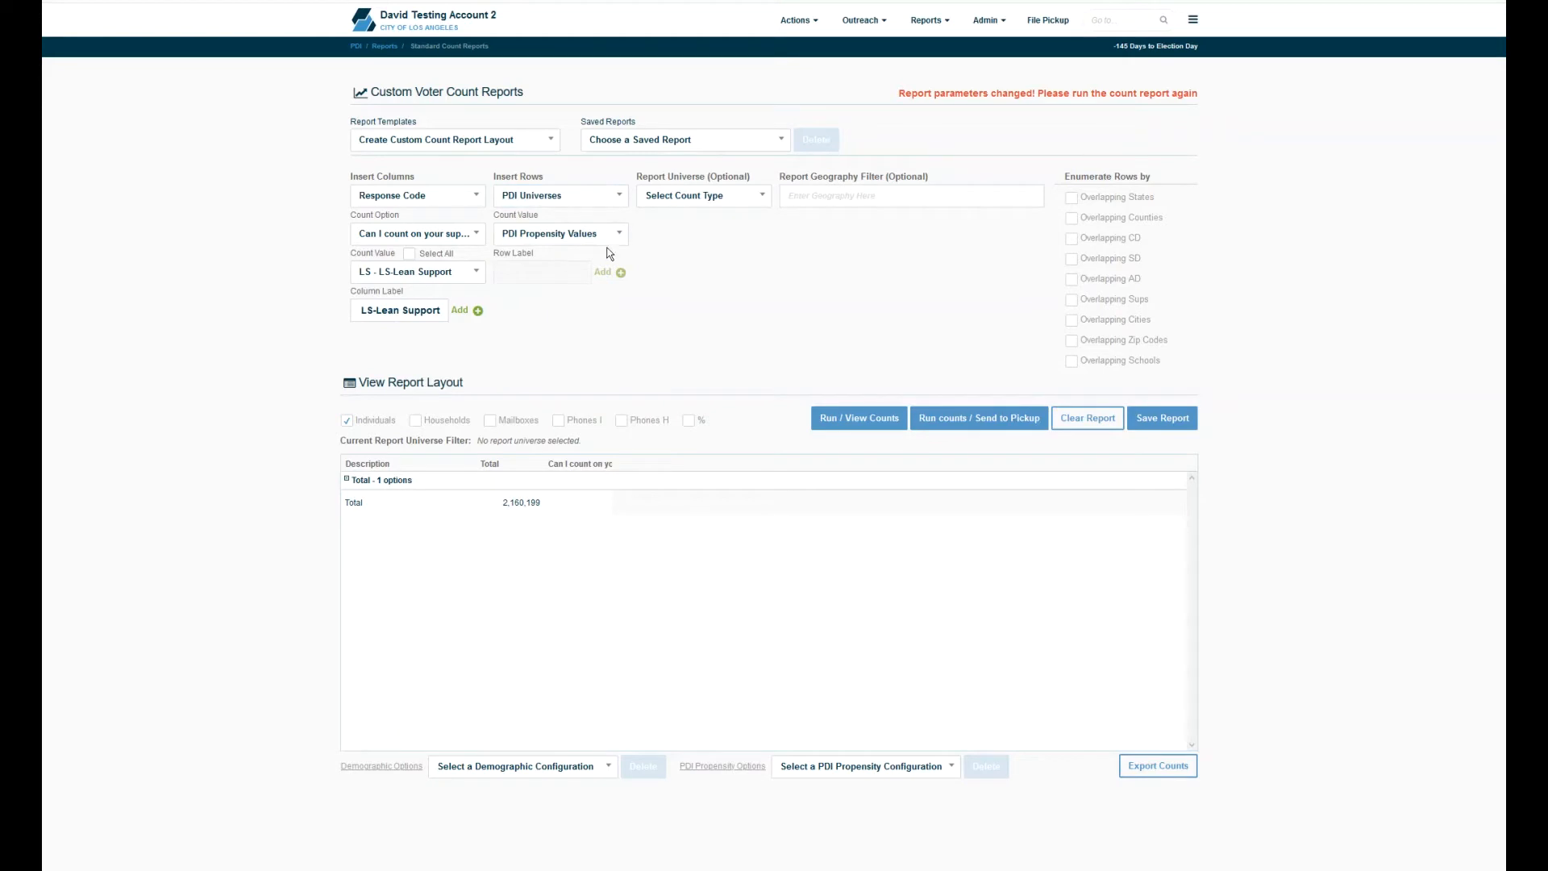
{"action": "left_click", "coordinate": [679, 206]}
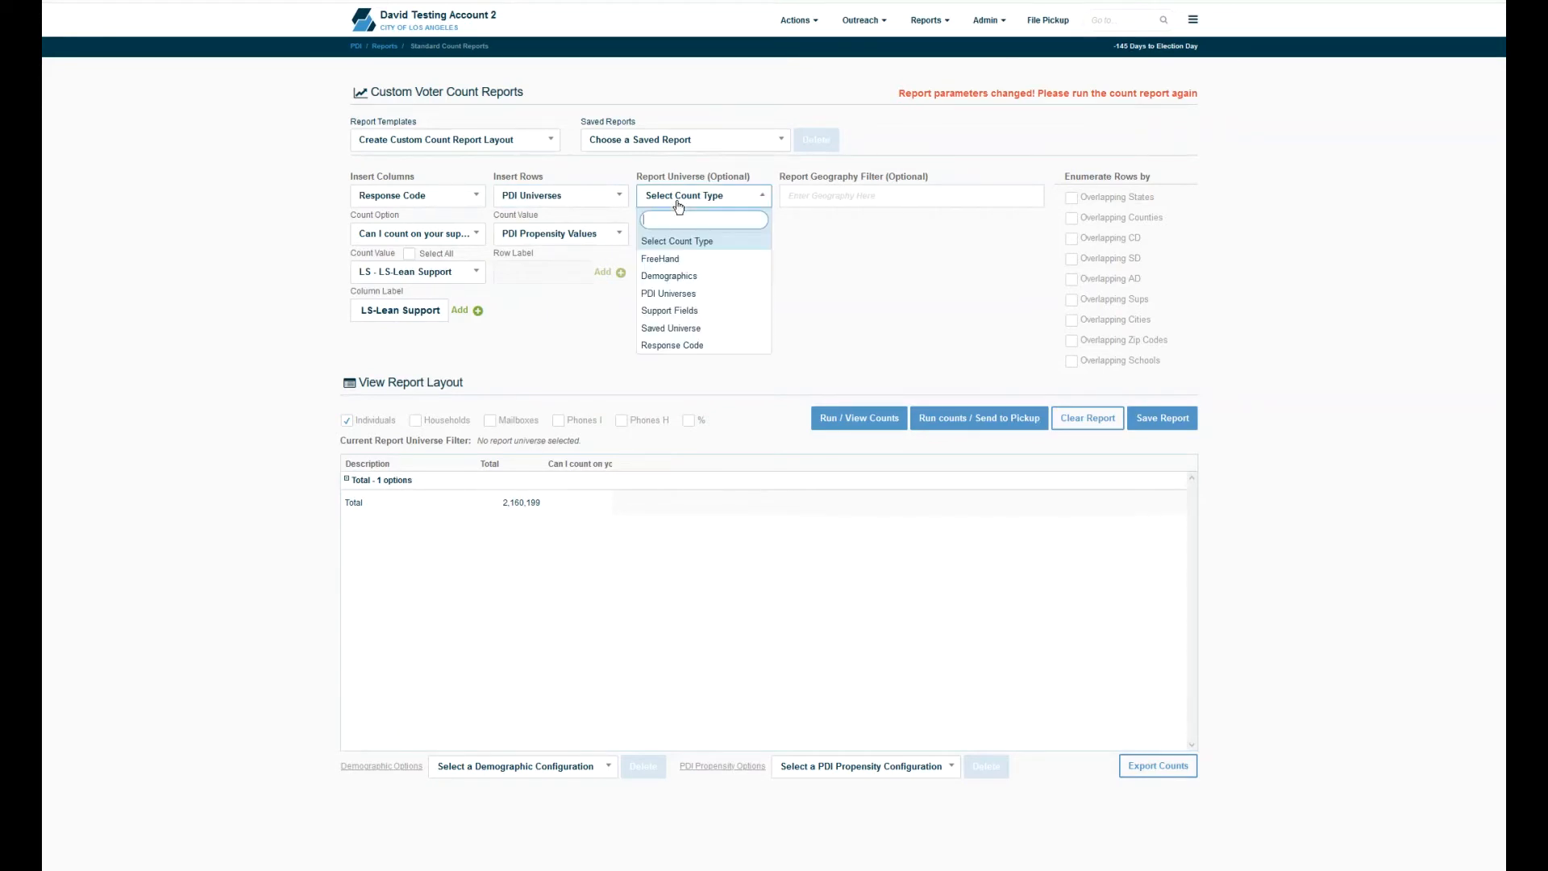
{"action": "left_click", "coordinate": [679, 205]}
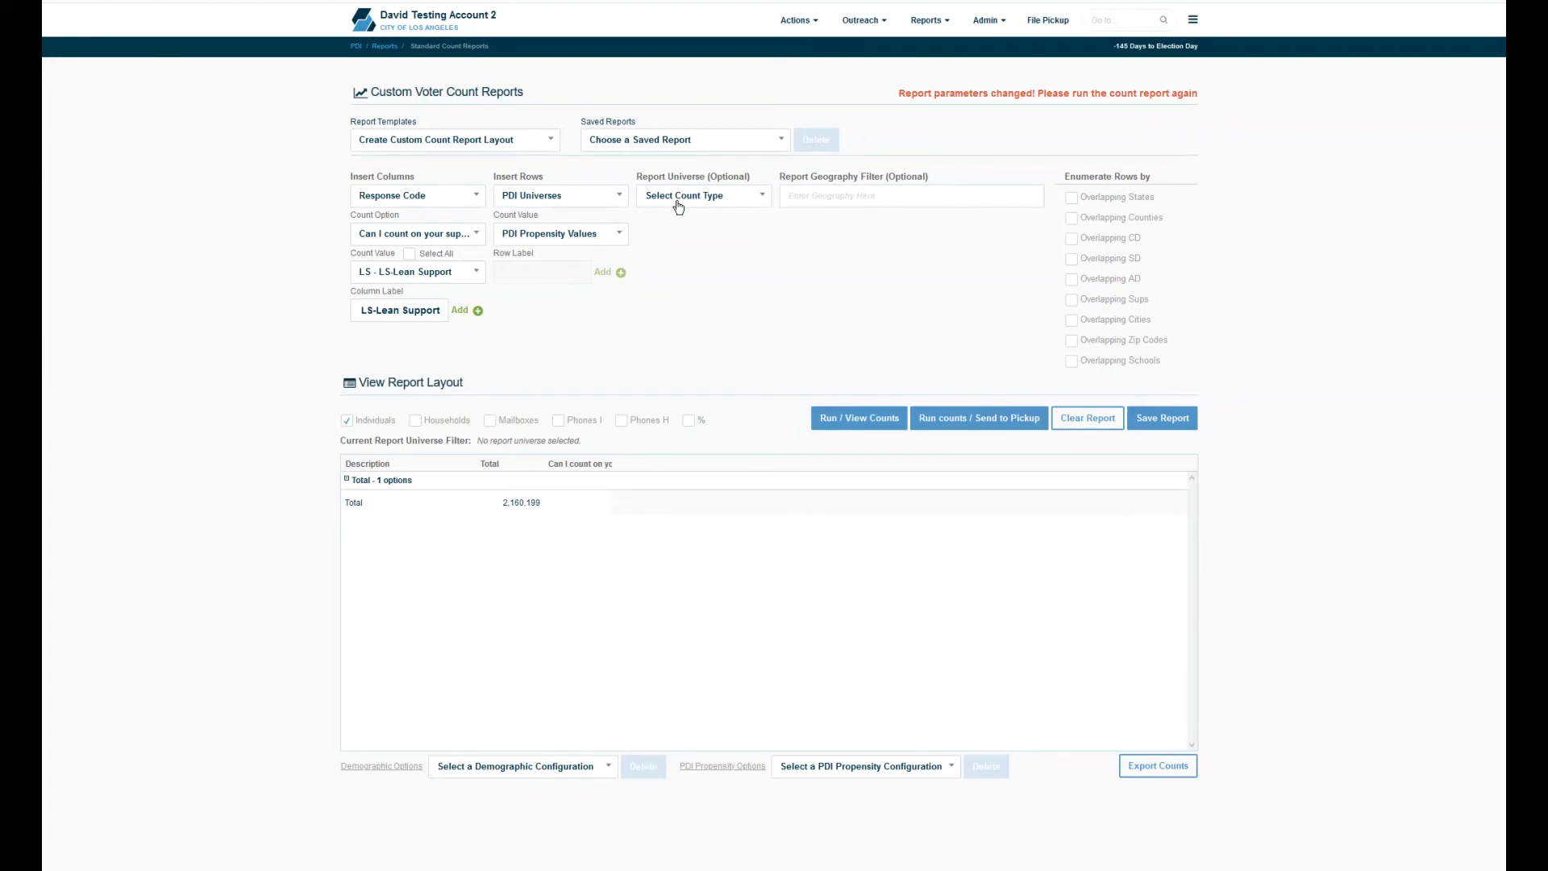
Step: Add City of Los Angeles Council Districts 01 and 03 to the report geography filter
{"action": "left_click", "coordinate": [814, 193]}
{"action": "type", "text": "los"}
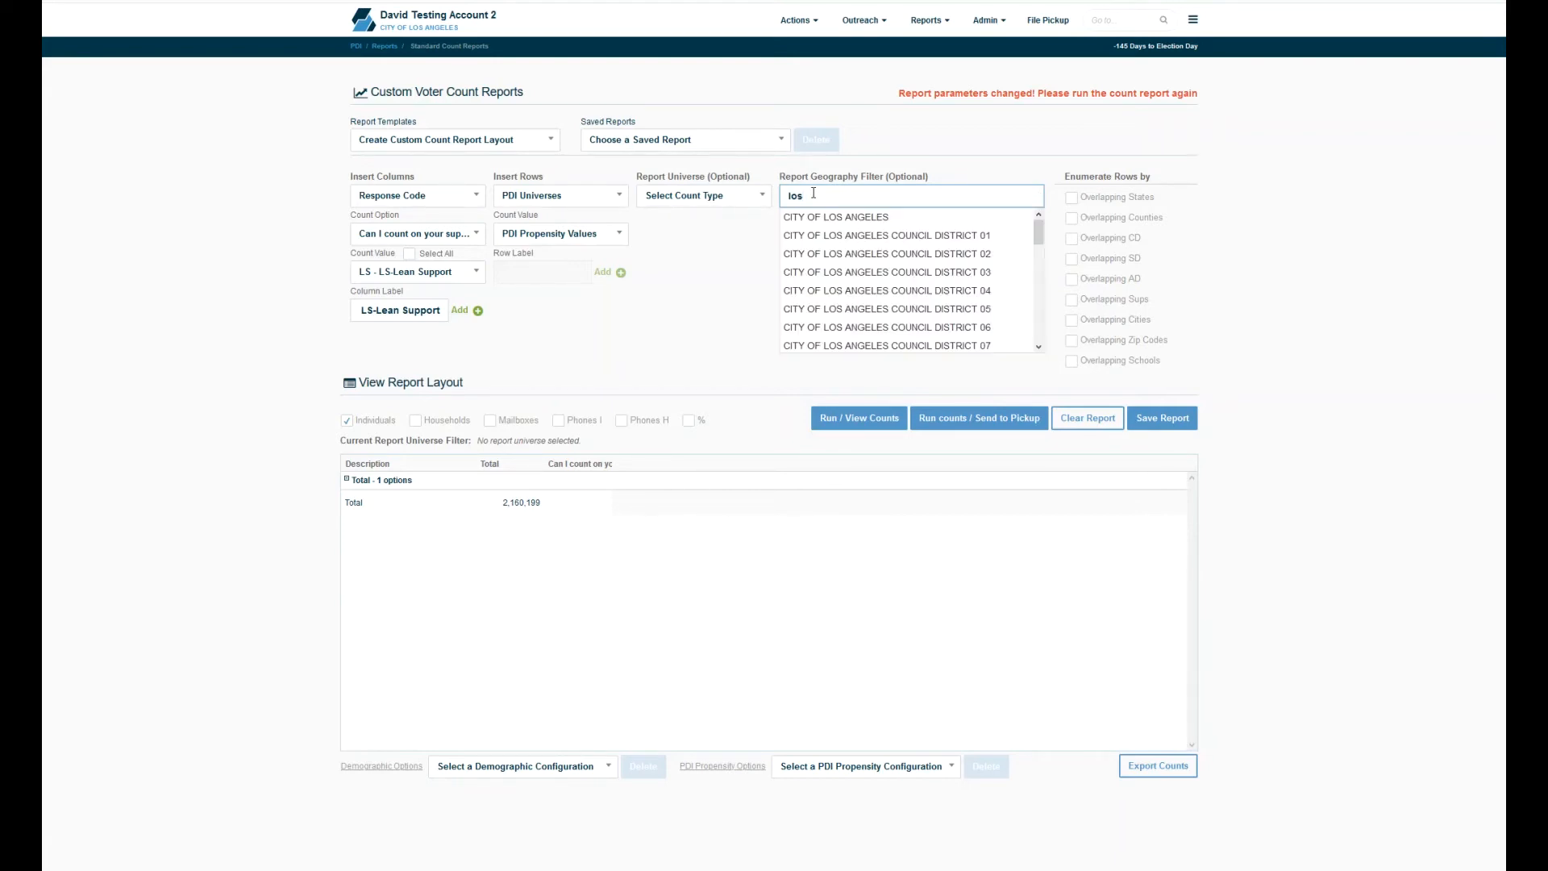
{"action": "left_click", "coordinate": [840, 244]}
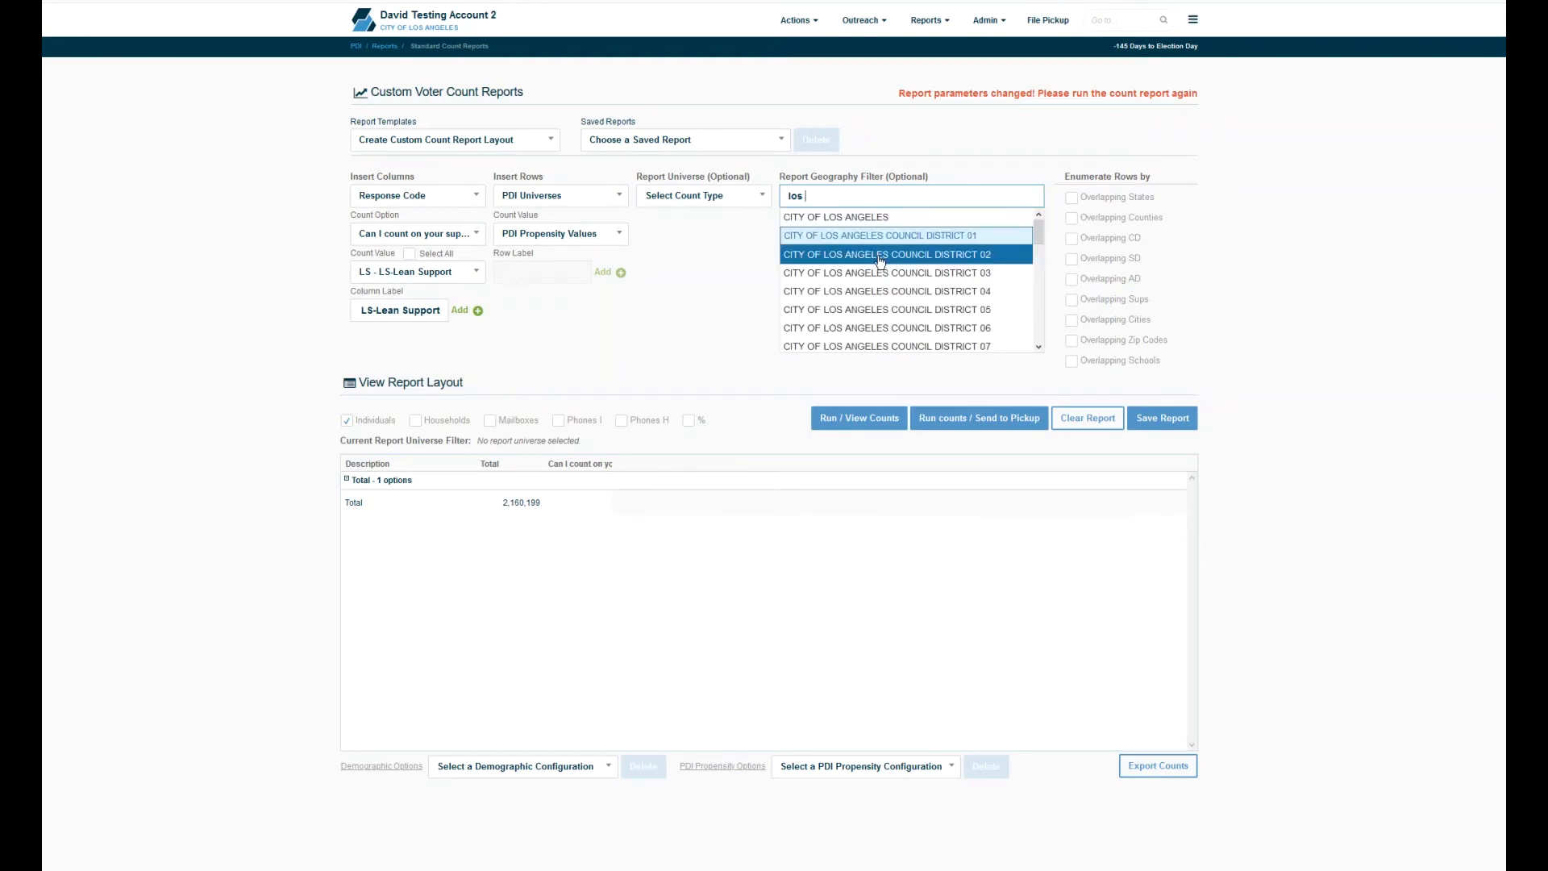
{"action": "left_click", "coordinate": [880, 276]}
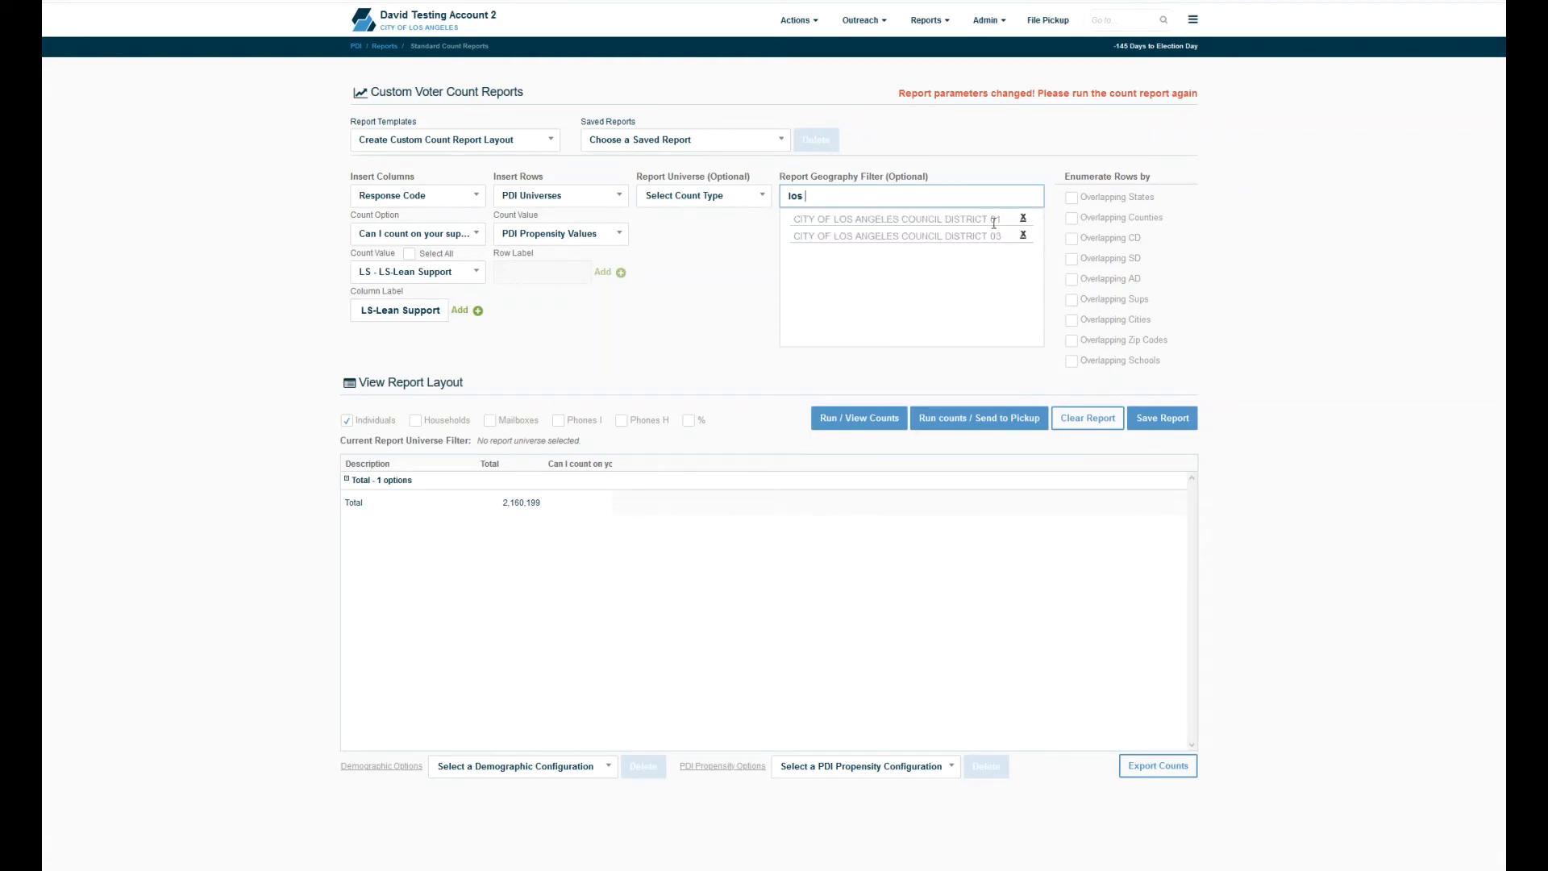
Step: Remove City of Los Angeles Council District 01 from the report geography filter
{"action": "left_click", "coordinate": [1024, 220]}
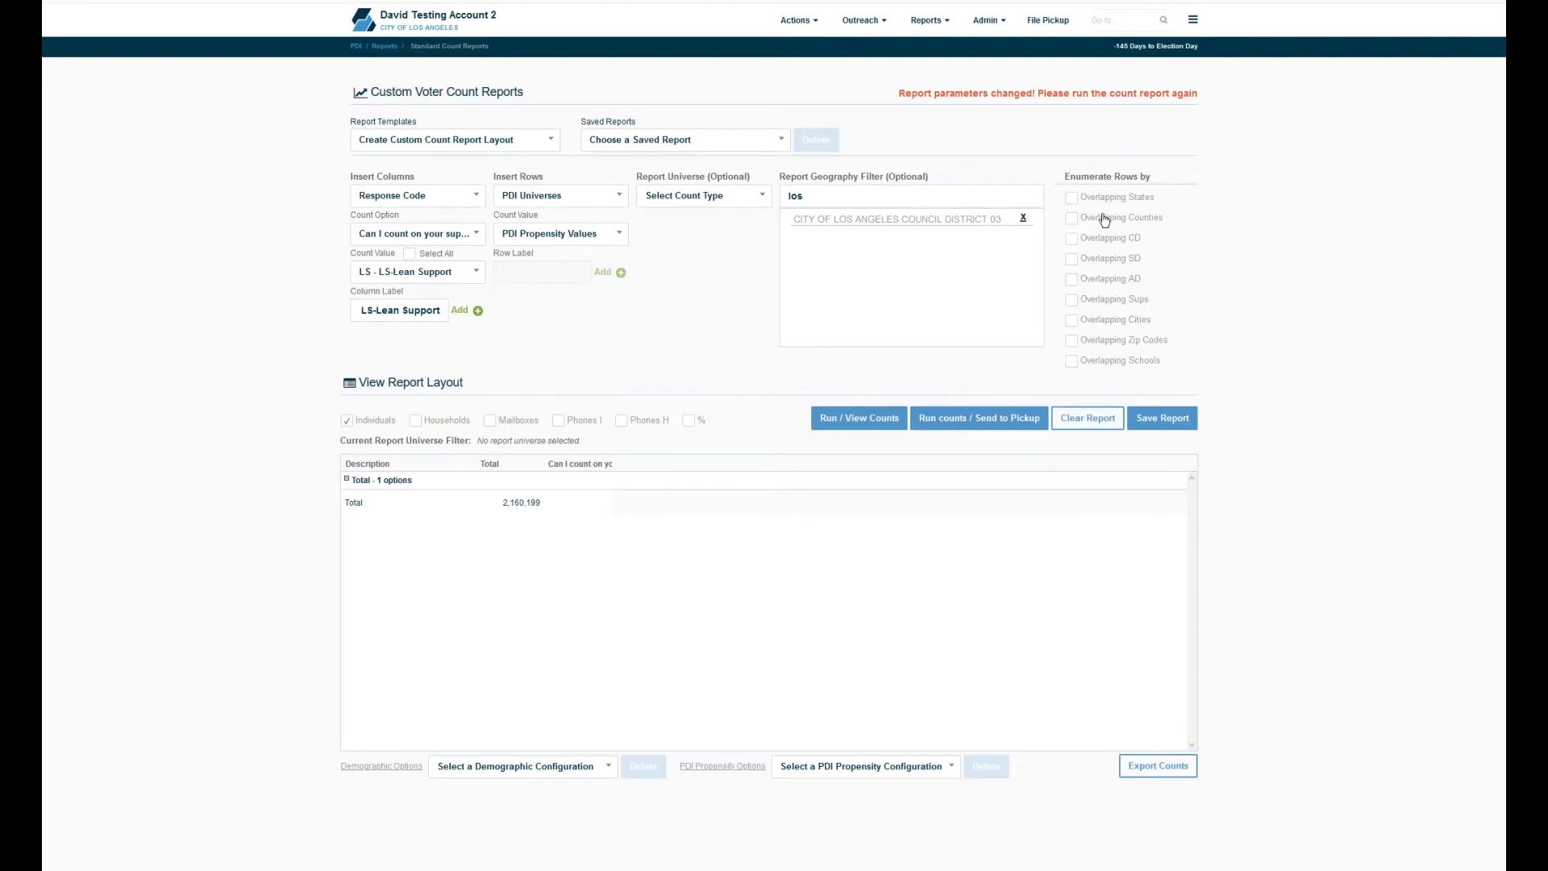
Step: Enumerate the report rows by Overlapping AD and Overlapping Cities, and include Households counts in the layout
{"action": "left_click", "coordinate": [1073, 280]}
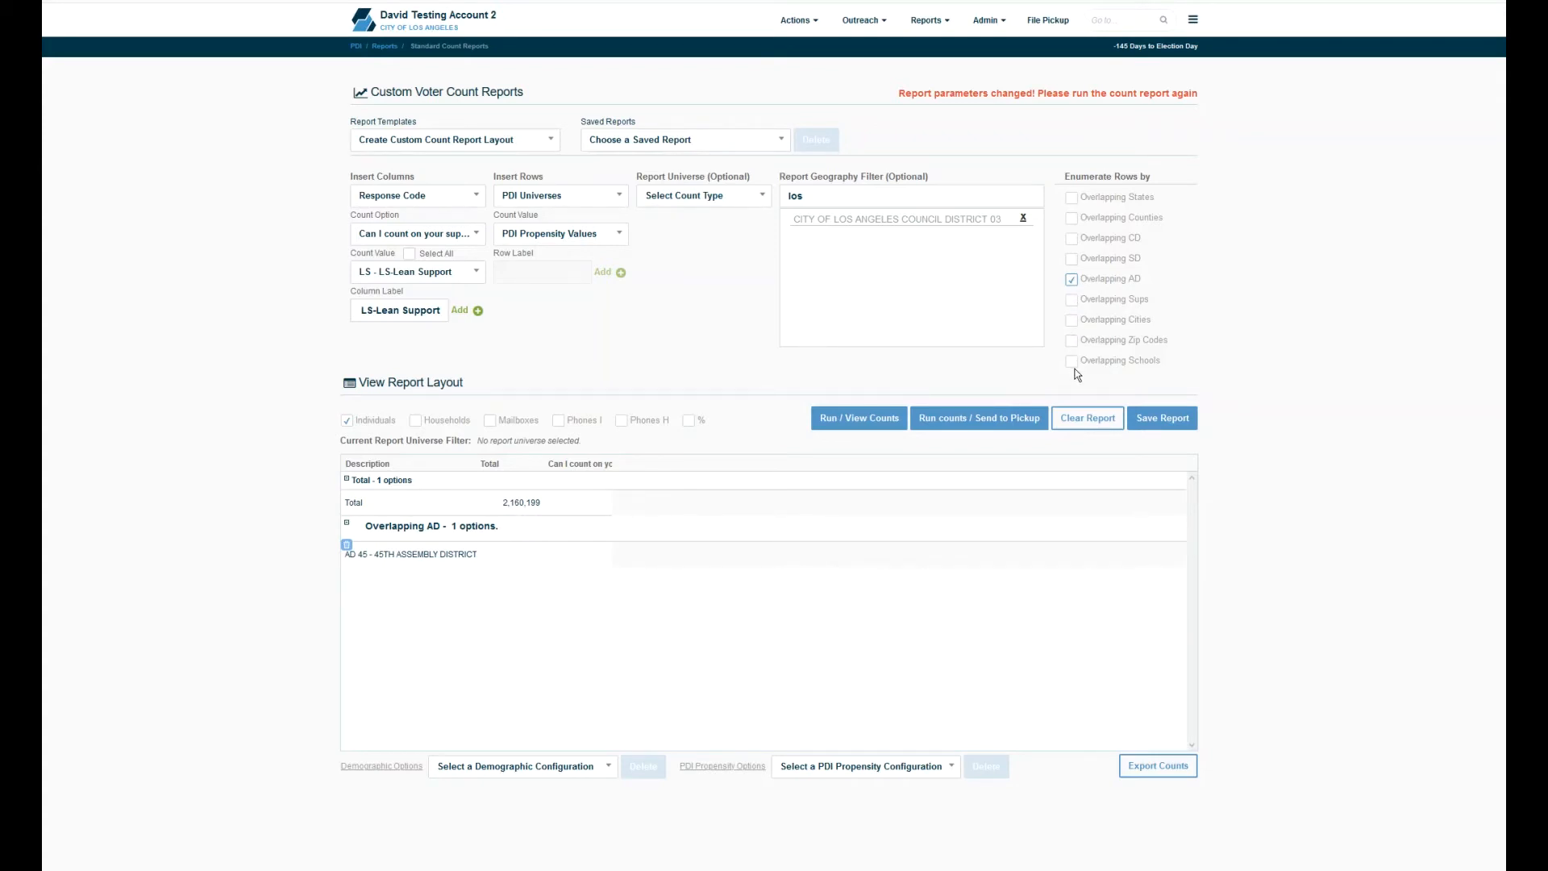
{"action": "left_click", "coordinate": [1072, 321]}
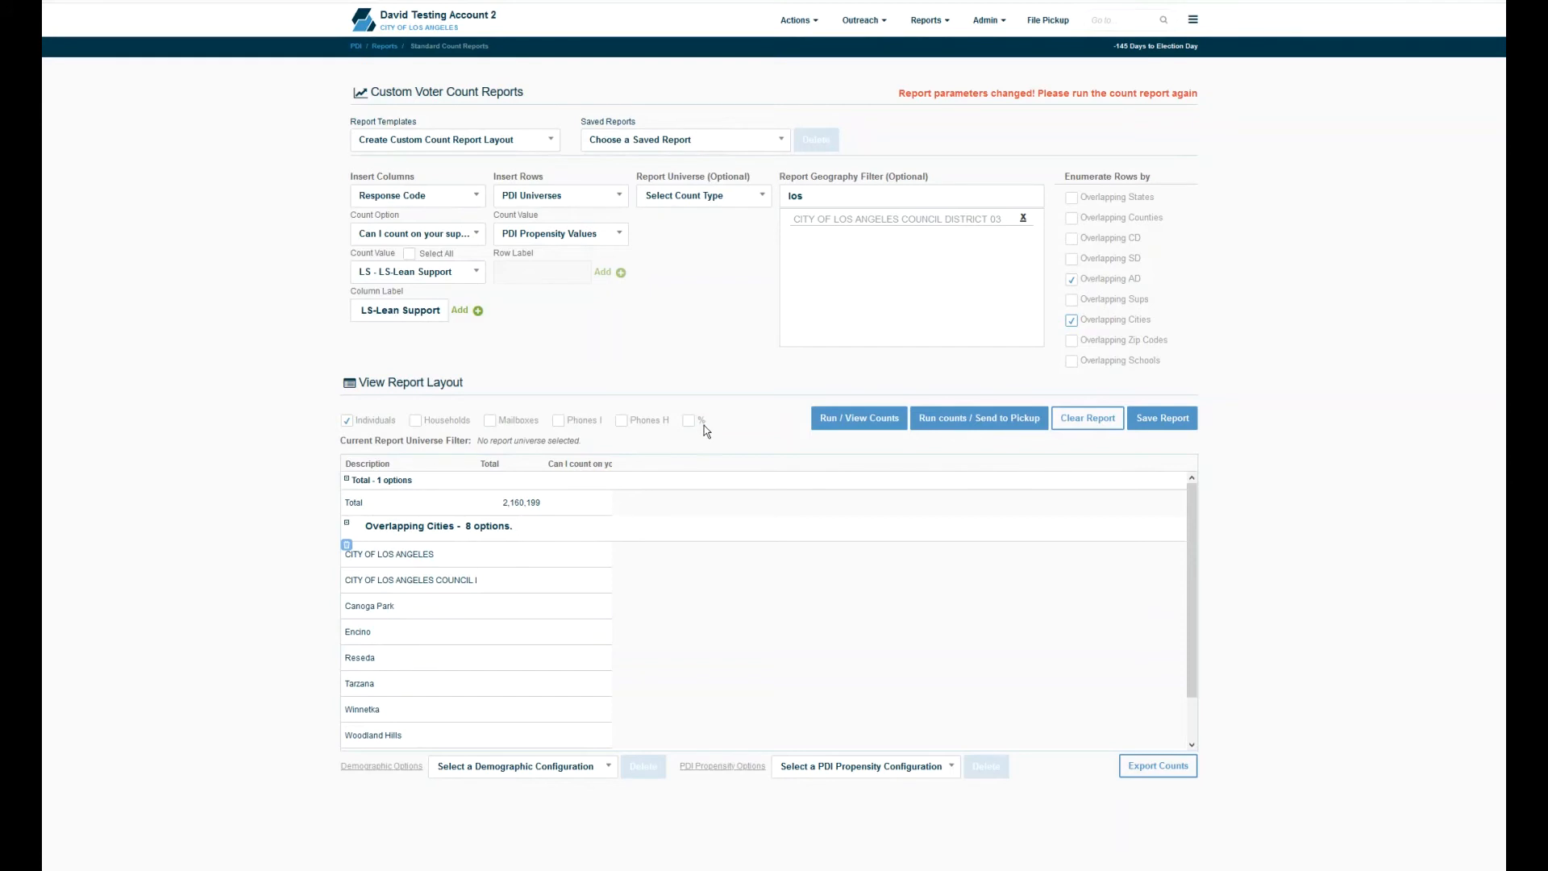
{"action": "left_click", "coordinate": [453, 425]}
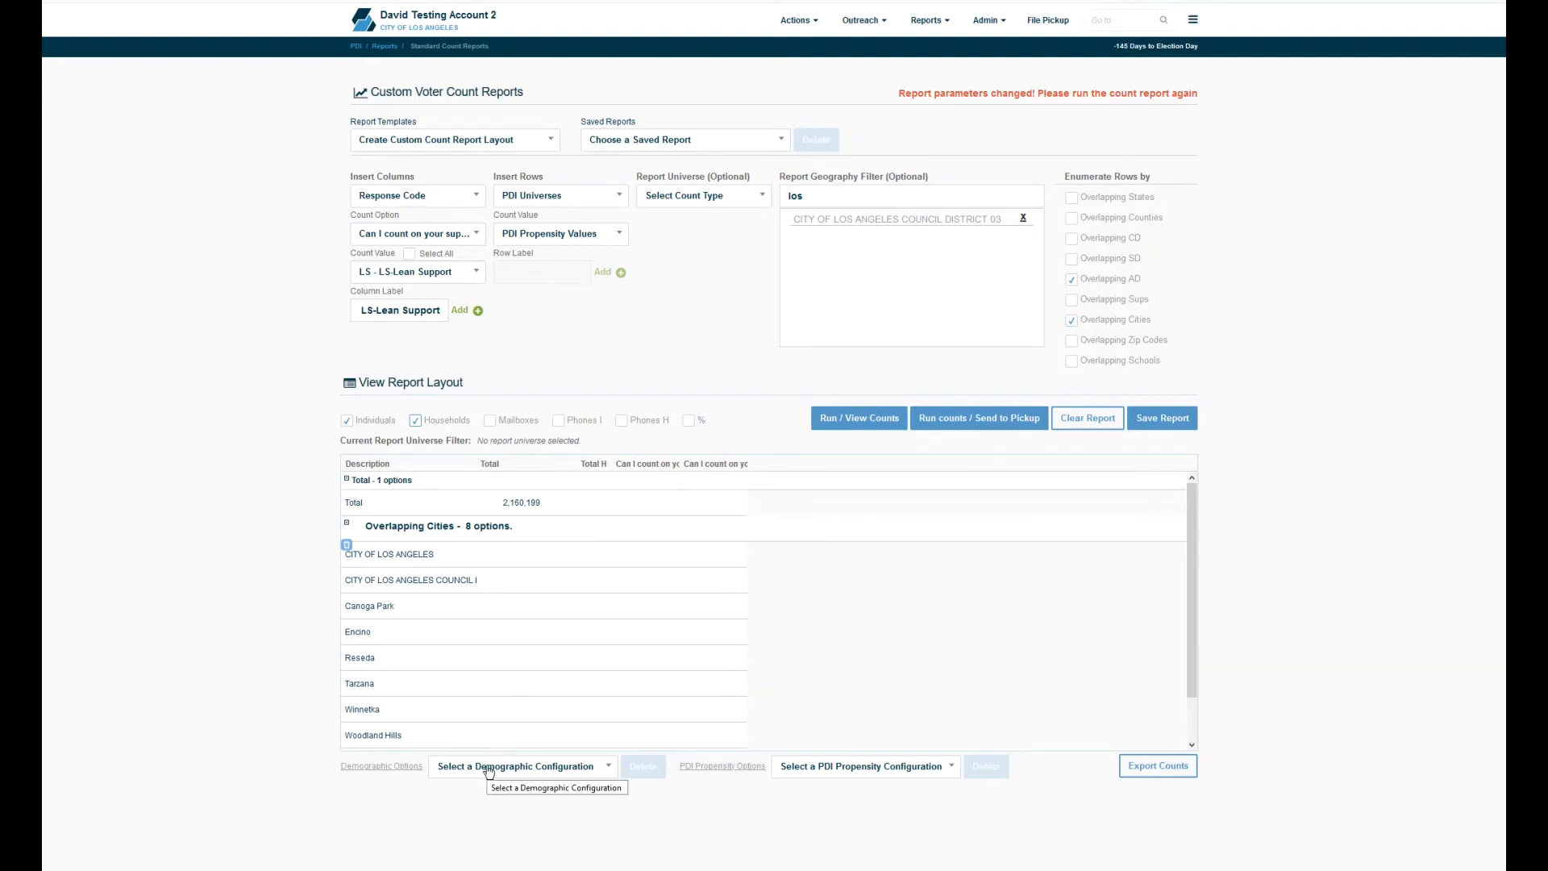
Step: Start a new demographic configuration named "My Configuration"
{"action": "left_click", "coordinate": [414, 766]}
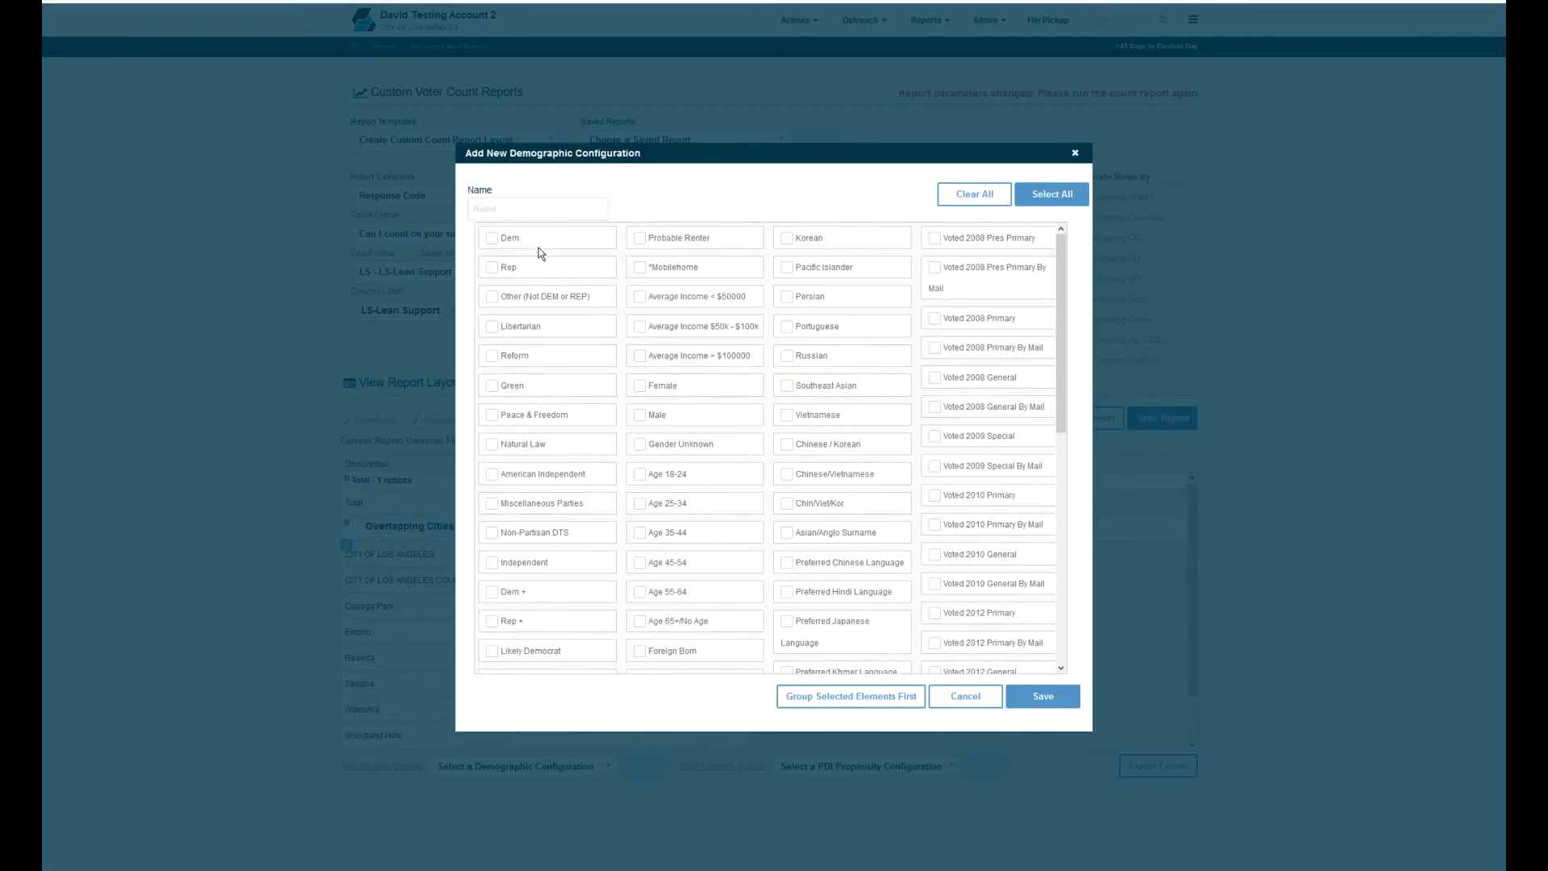
{"action": "left_click", "coordinate": [527, 217]}
{"action": "type", "text": "My Configuratoin"}
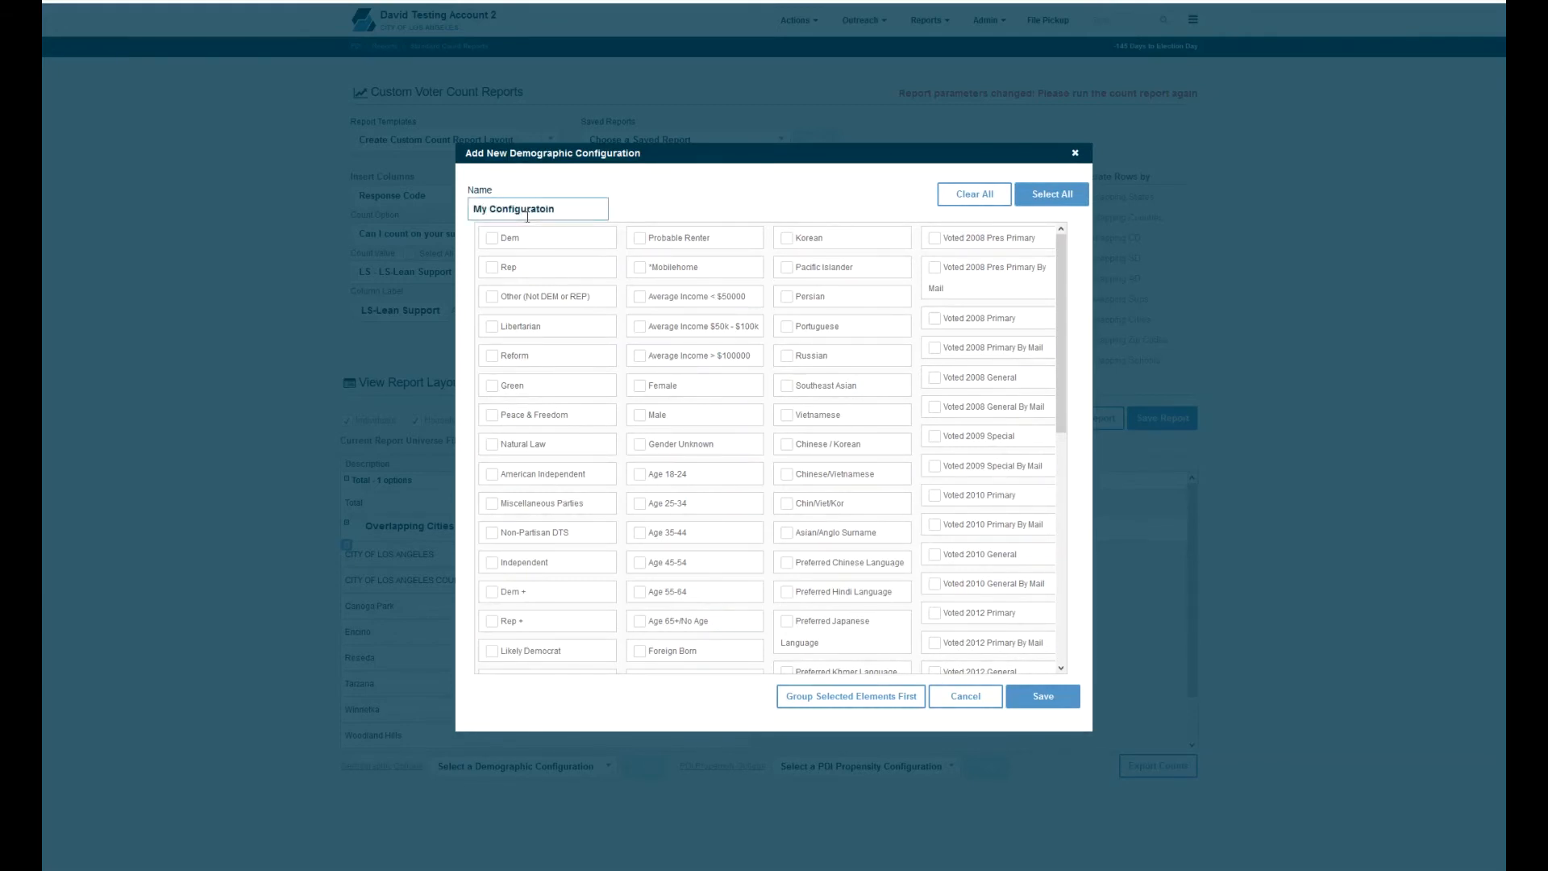
{"action": "key", "text": "BackSpace"}
{"action": "key", "text": "BackSpace"}
{"action": "type", "text": "on"}
Step: Include Dem, Rep, Other (Not DEM or REP), Libertarian, Reform and Green in the demographic configuration
{"action": "left_click", "coordinate": [495, 241]}
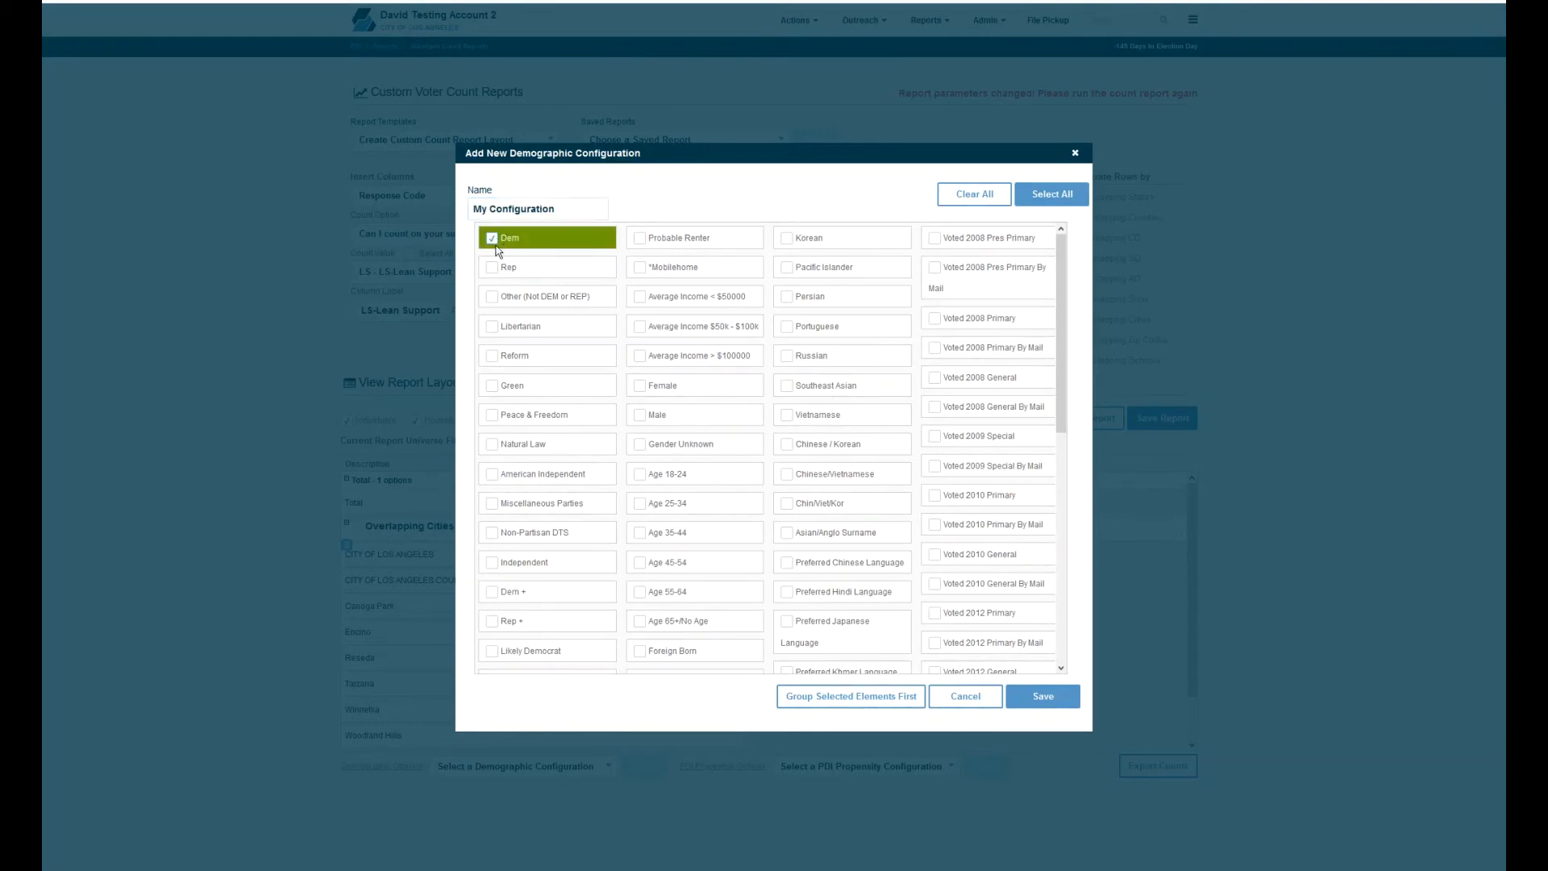
{"action": "left_click", "coordinate": [495, 267]}
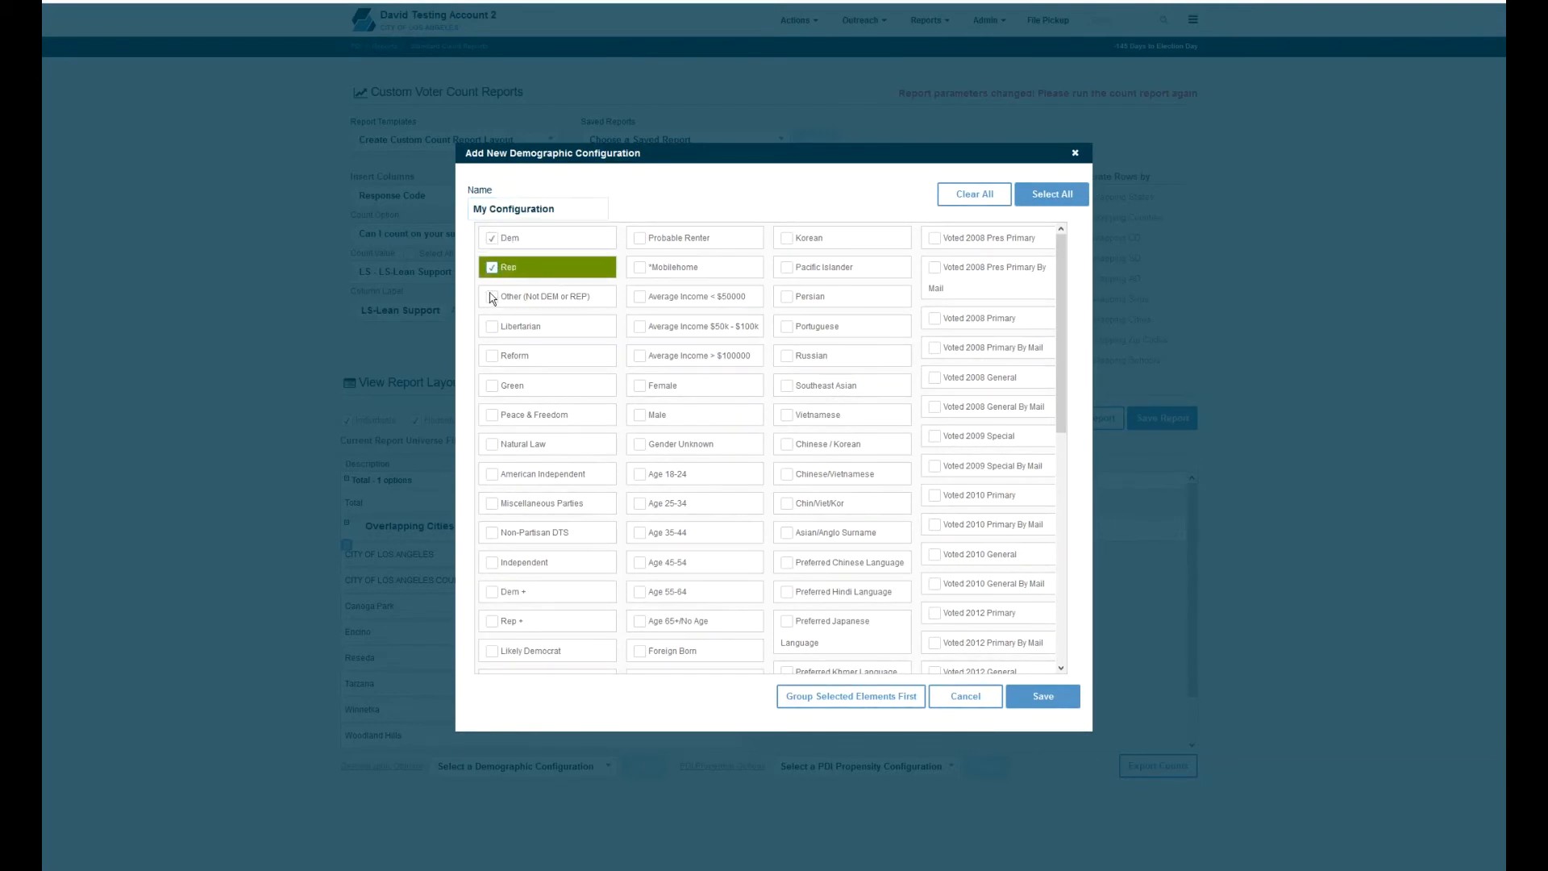
{"action": "left_click", "coordinate": [491, 298]}
{"action": "left_click", "coordinate": [491, 328]}
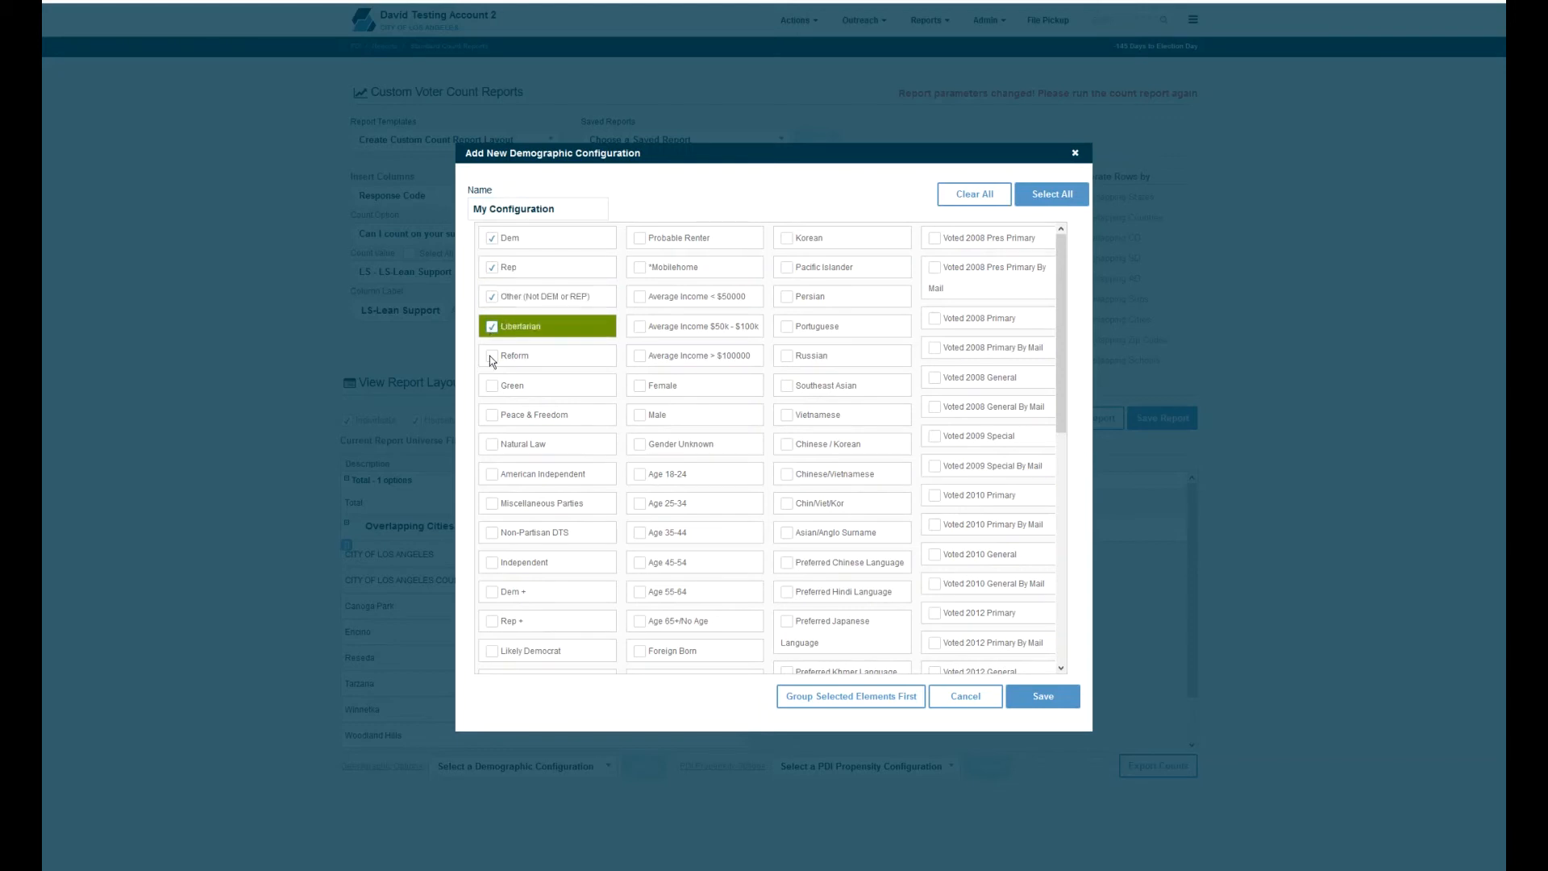
{"action": "left_click", "coordinate": [491, 358]}
{"action": "left_click", "coordinate": [491, 388]}
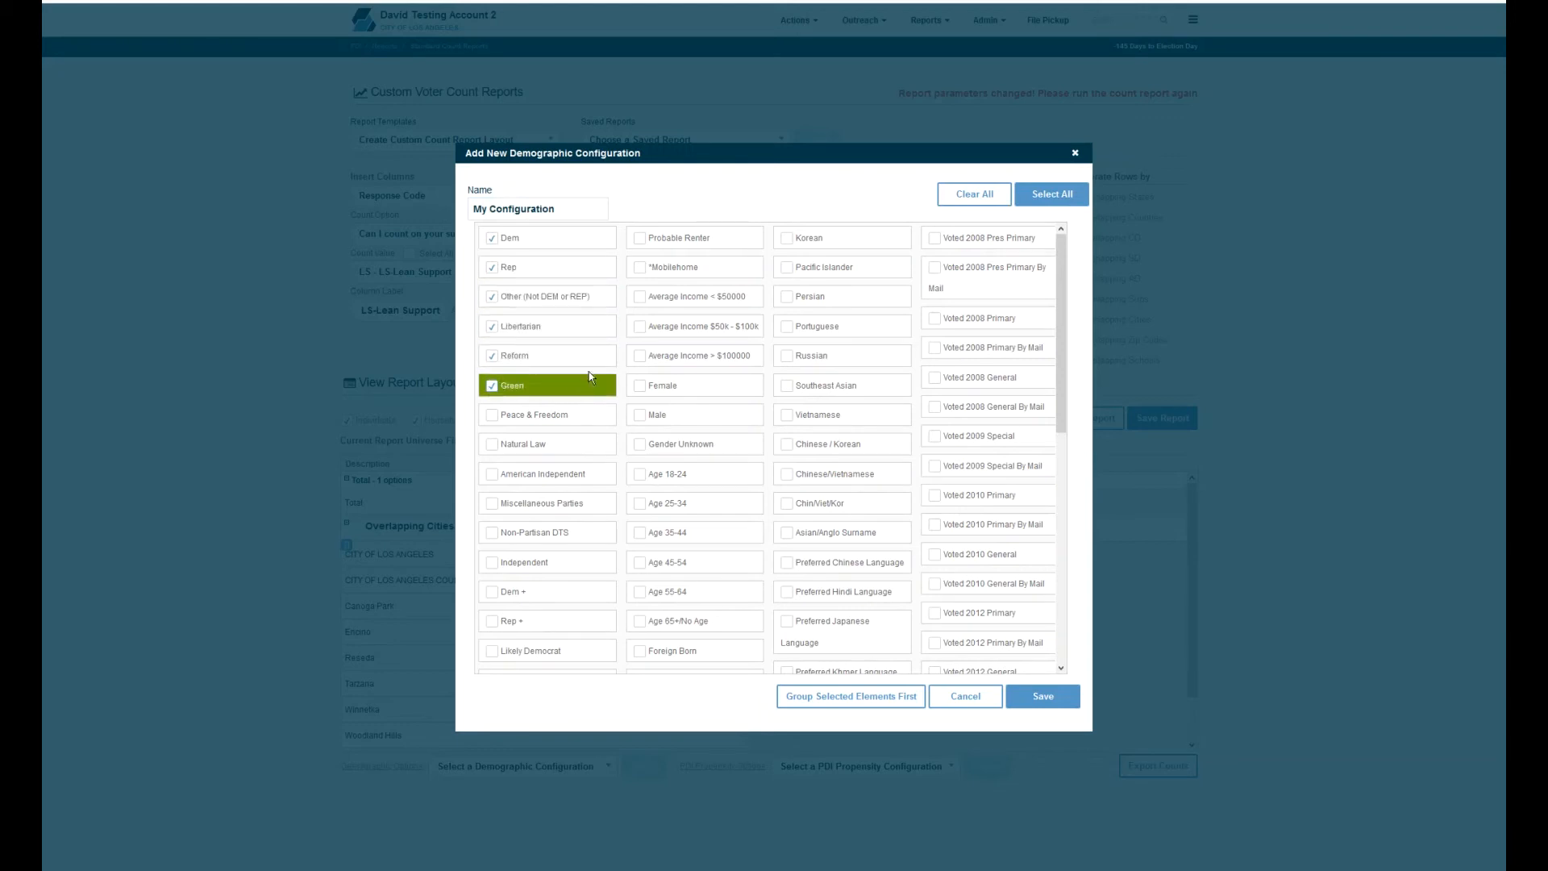
Step: Reorder the demographic options so Other (Not DEM or REP) comes first and Green follows Rep, and save the configuration
{"action": "left_click_drag", "start_coordinate": [561, 307], "coordinate": [528, 232]}
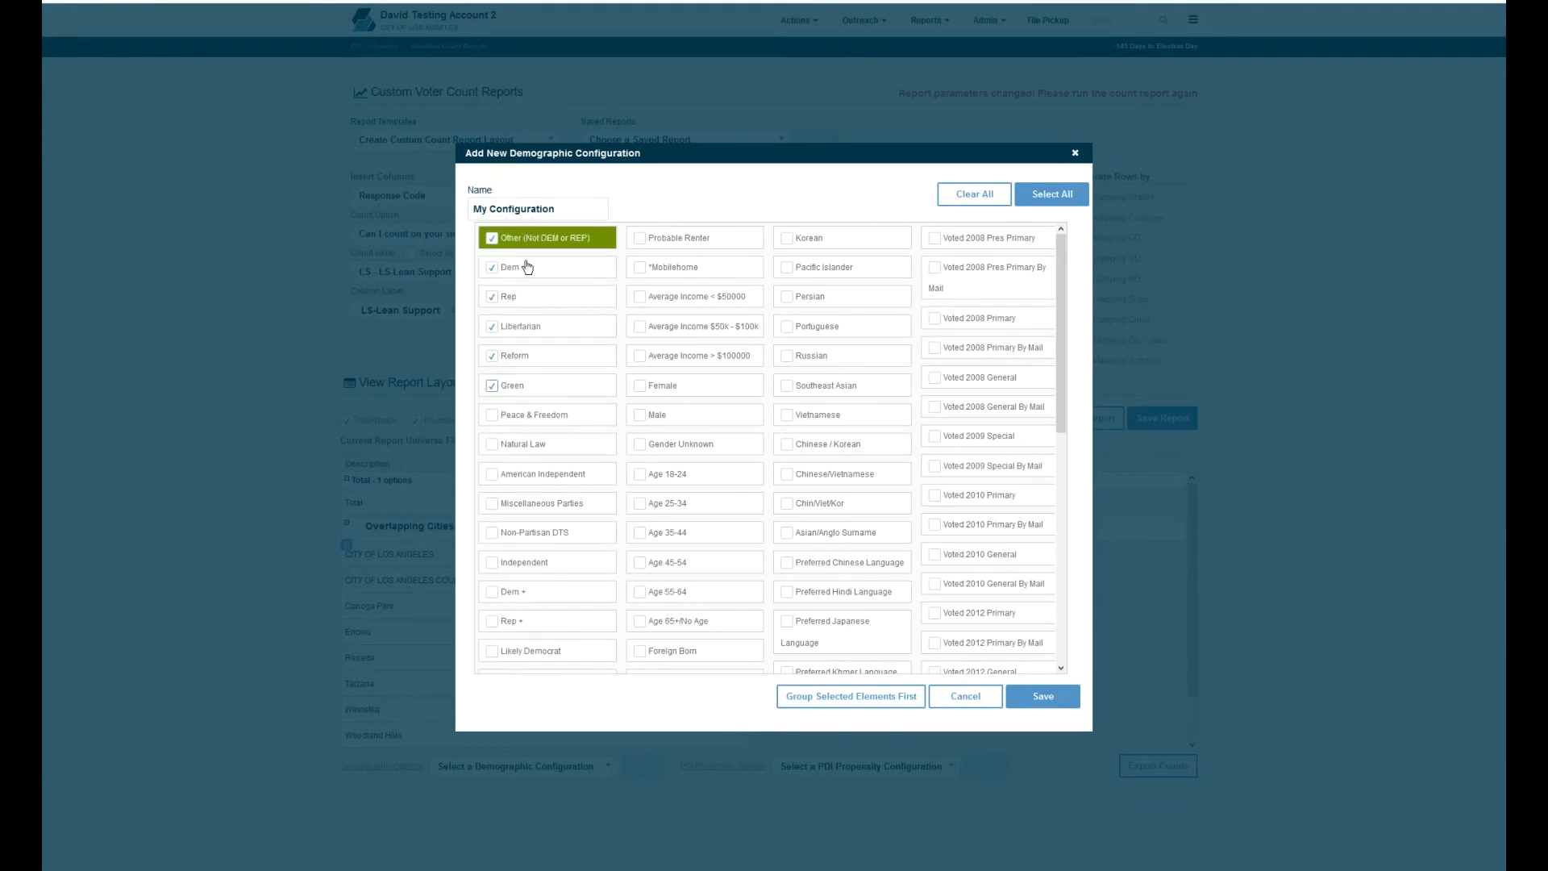
{"action": "mouse_move", "coordinate": [531, 326]}
{"action": "left_mouse_down"}
{"action": "mouse_move", "coordinate": [527, 401]}
{"action": "mouse_move", "coordinate": [518, 325]}
{"action": "left_mouse_up"}
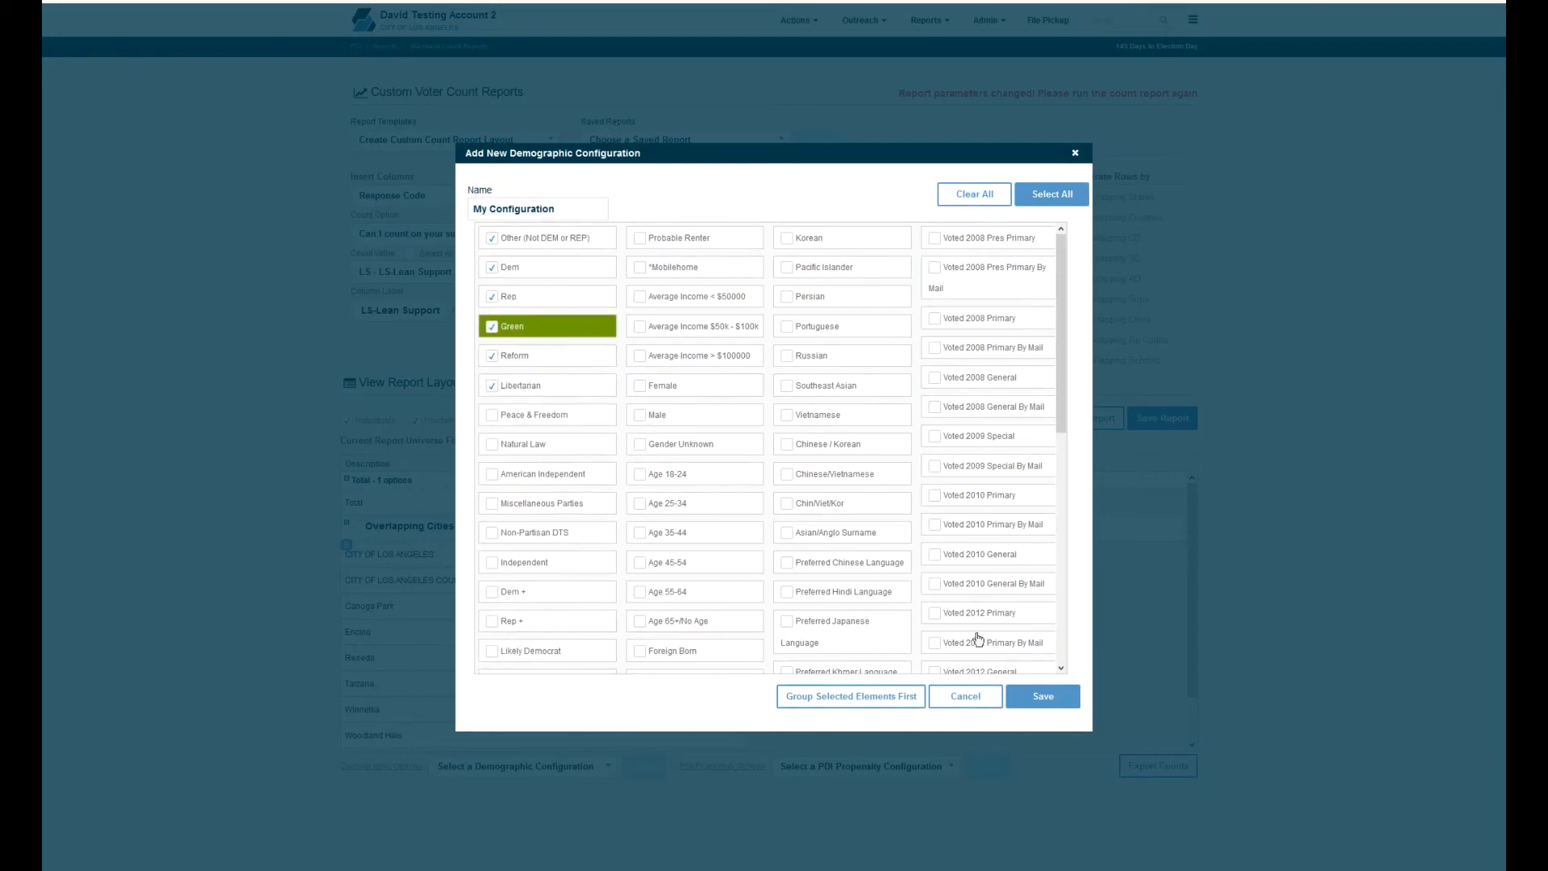
{"action": "left_click", "coordinate": [1023, 700]}
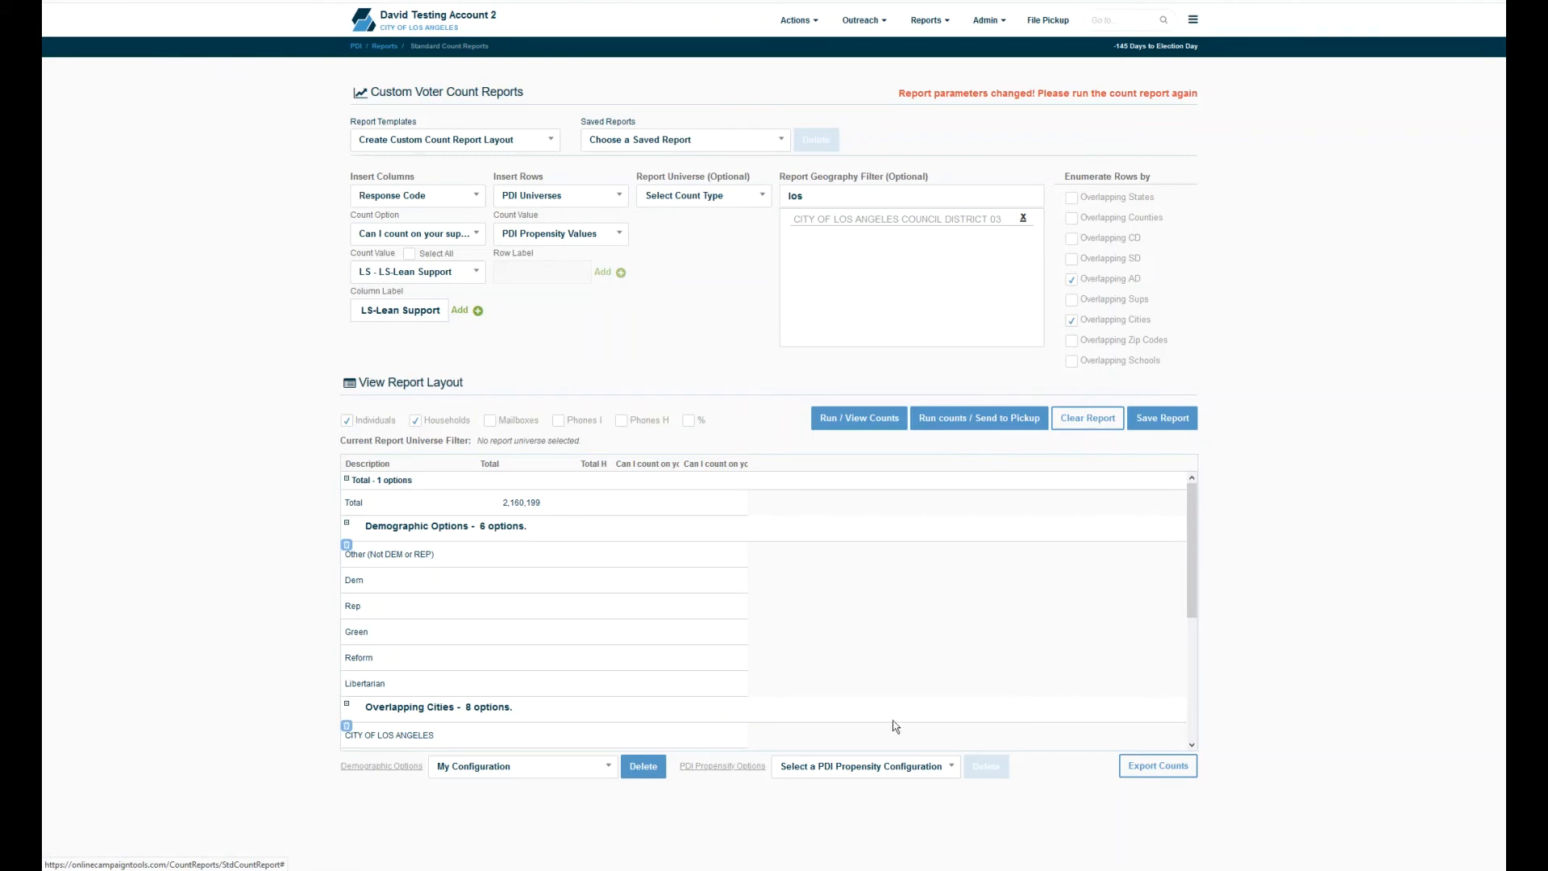
Step: Start a new PDI propensity configuration named "My Prop Config"
{"action": "left_click", "coordinate": [733, 766]}
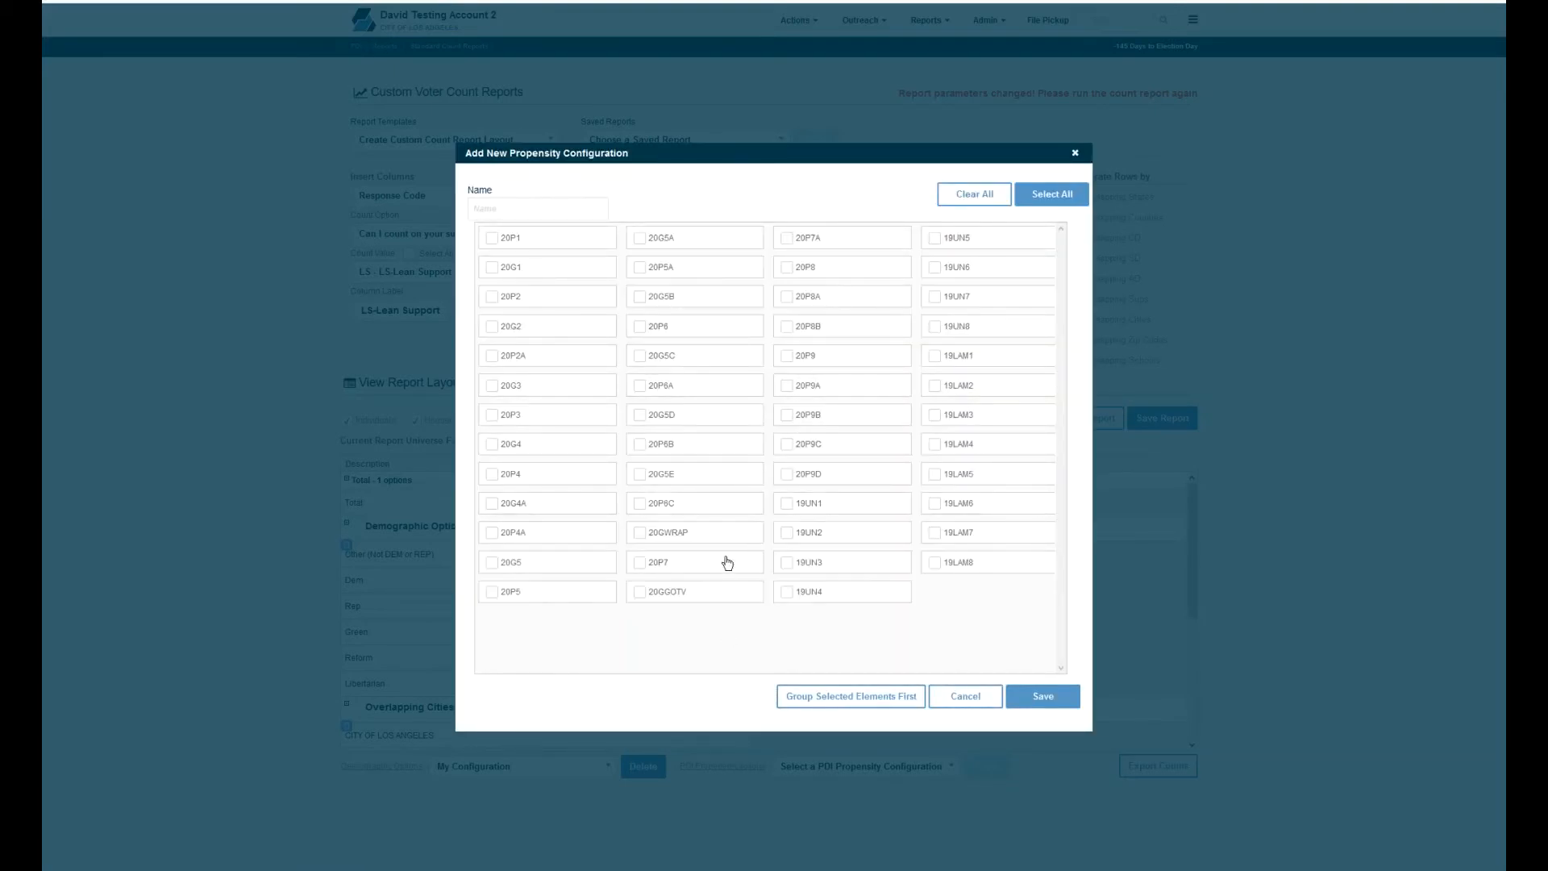
{"action": "left_click", "coordinate": [500, 212]}
{"action": "type", "text": "My C"}
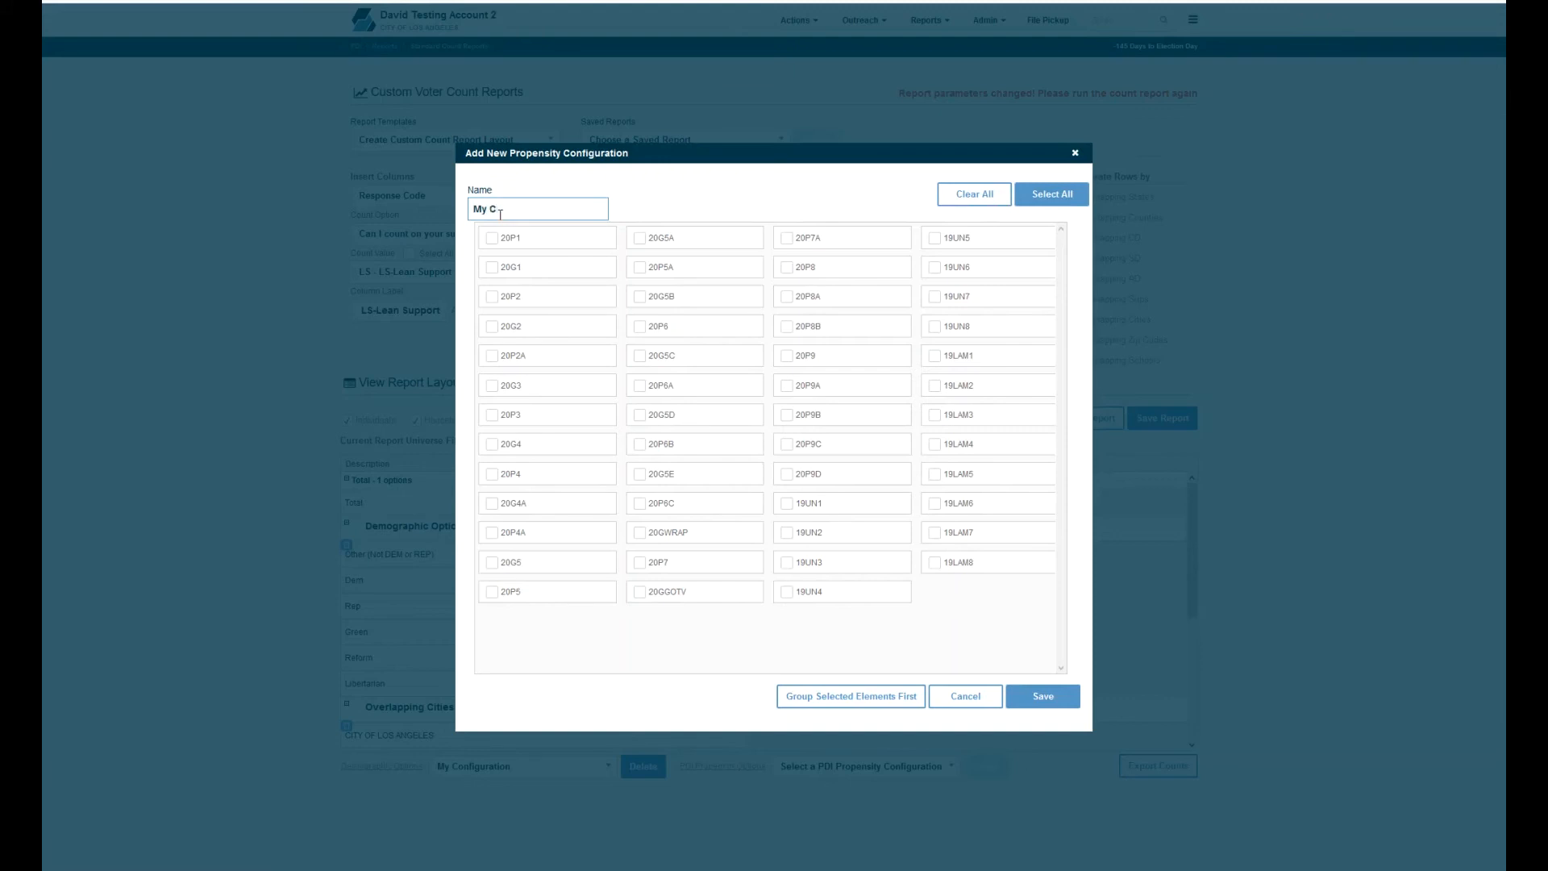
{"action": "type", "text": "rop Config"}
Step: Include 20P1, 20G1, 20P2, 20G2 and 20P2A in the propensity configuration and save it
{"action": "left_click", "coordinate": [492, 242]}
{"action": "left_click", "coordinate": [492, 269]}
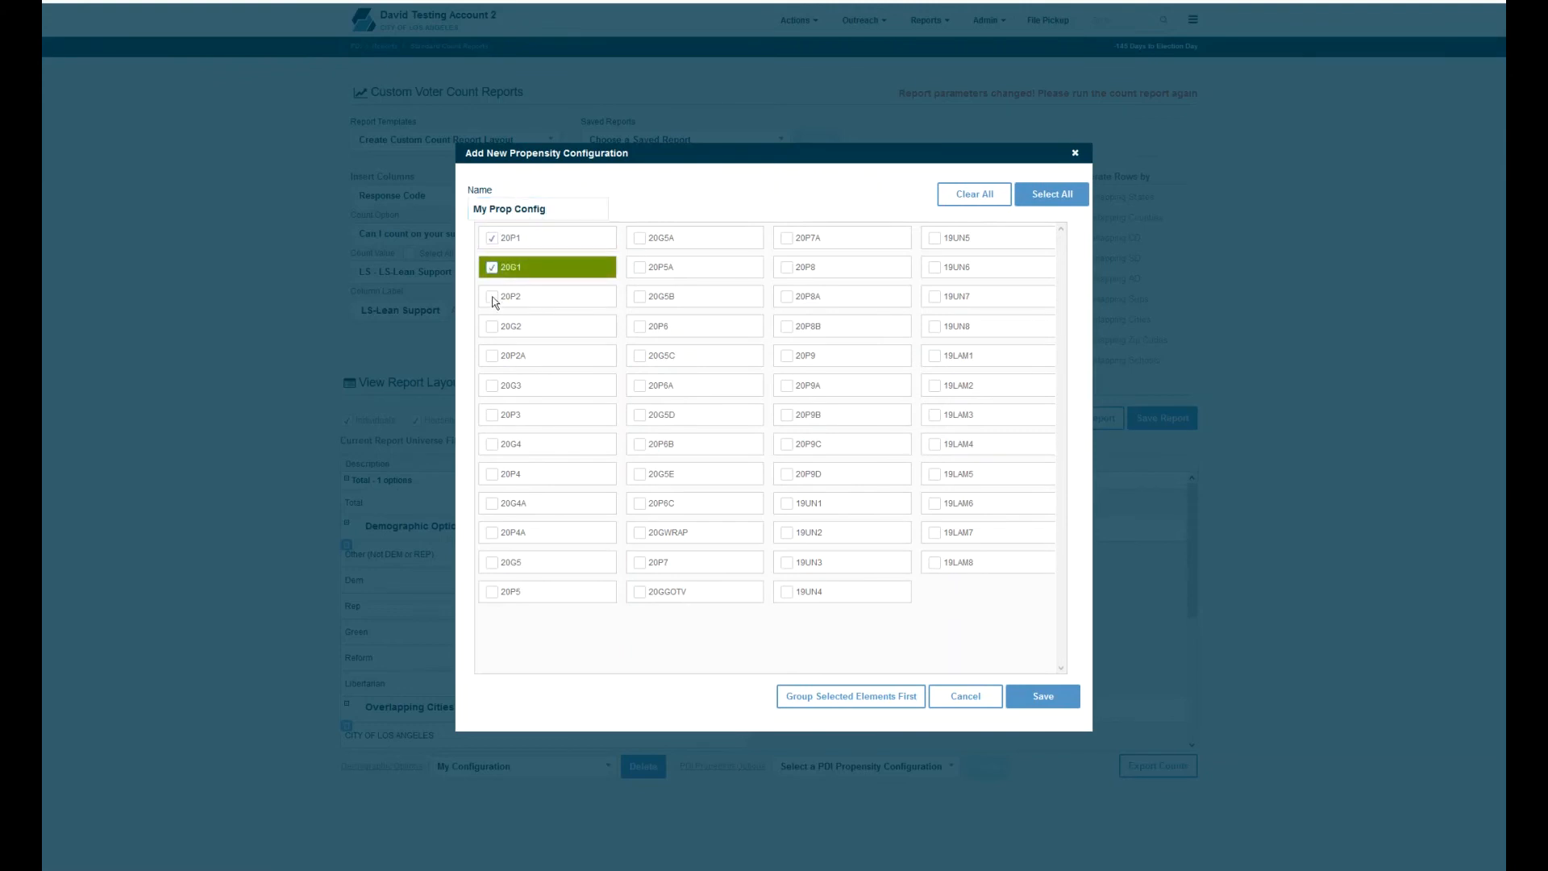
{"action": "left_click", "coordinate": [492, 297]}
{"action": "left_click", "coordinate": [493, 328]}
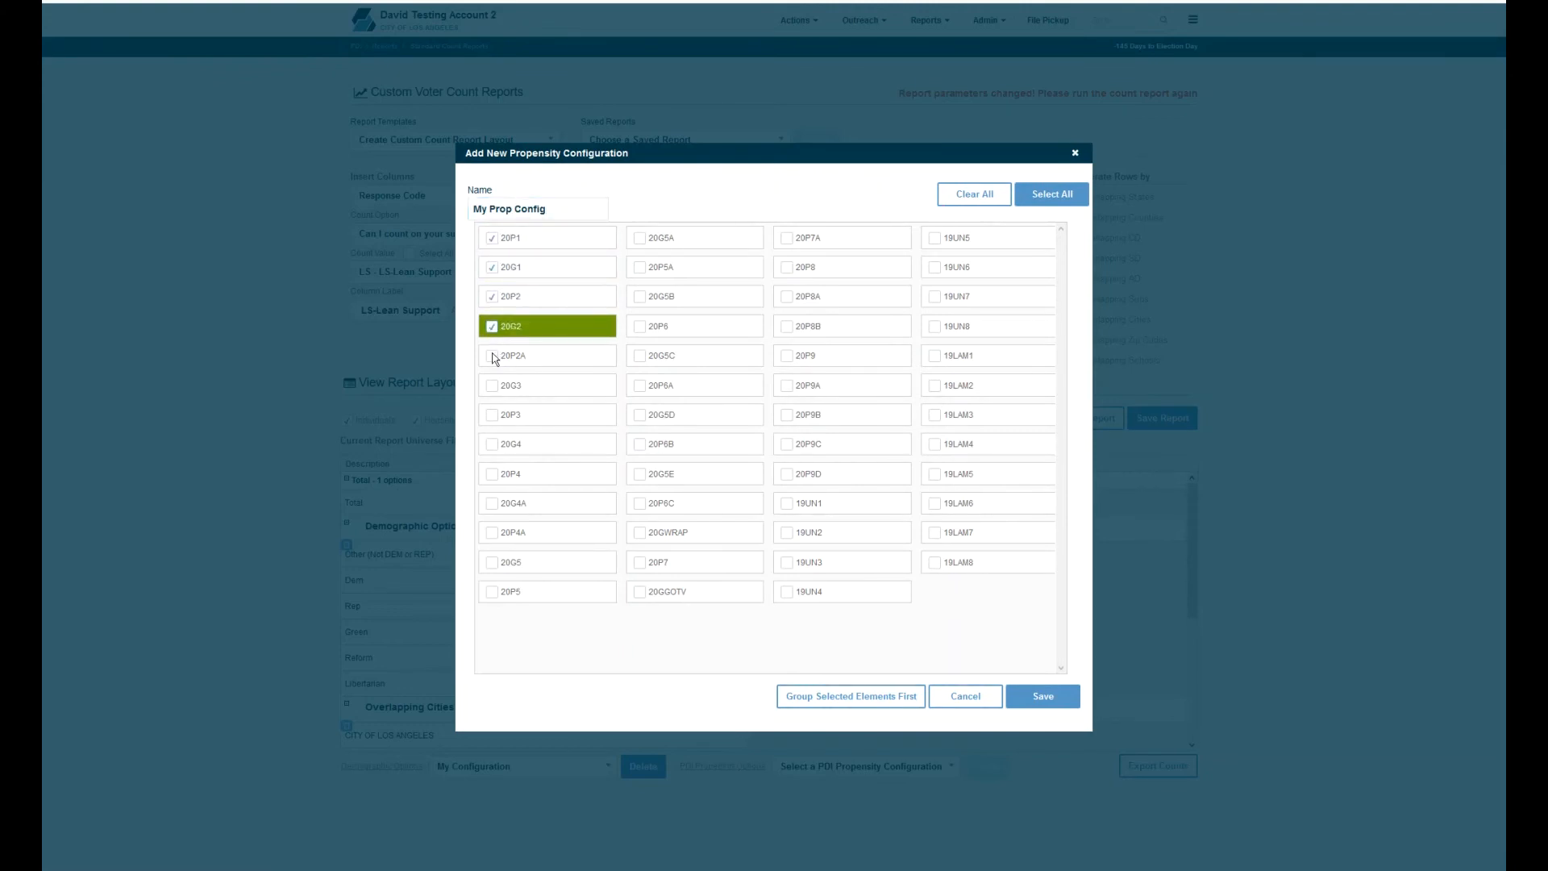
{"action": "left_click", "coordinate": [494, 356]}
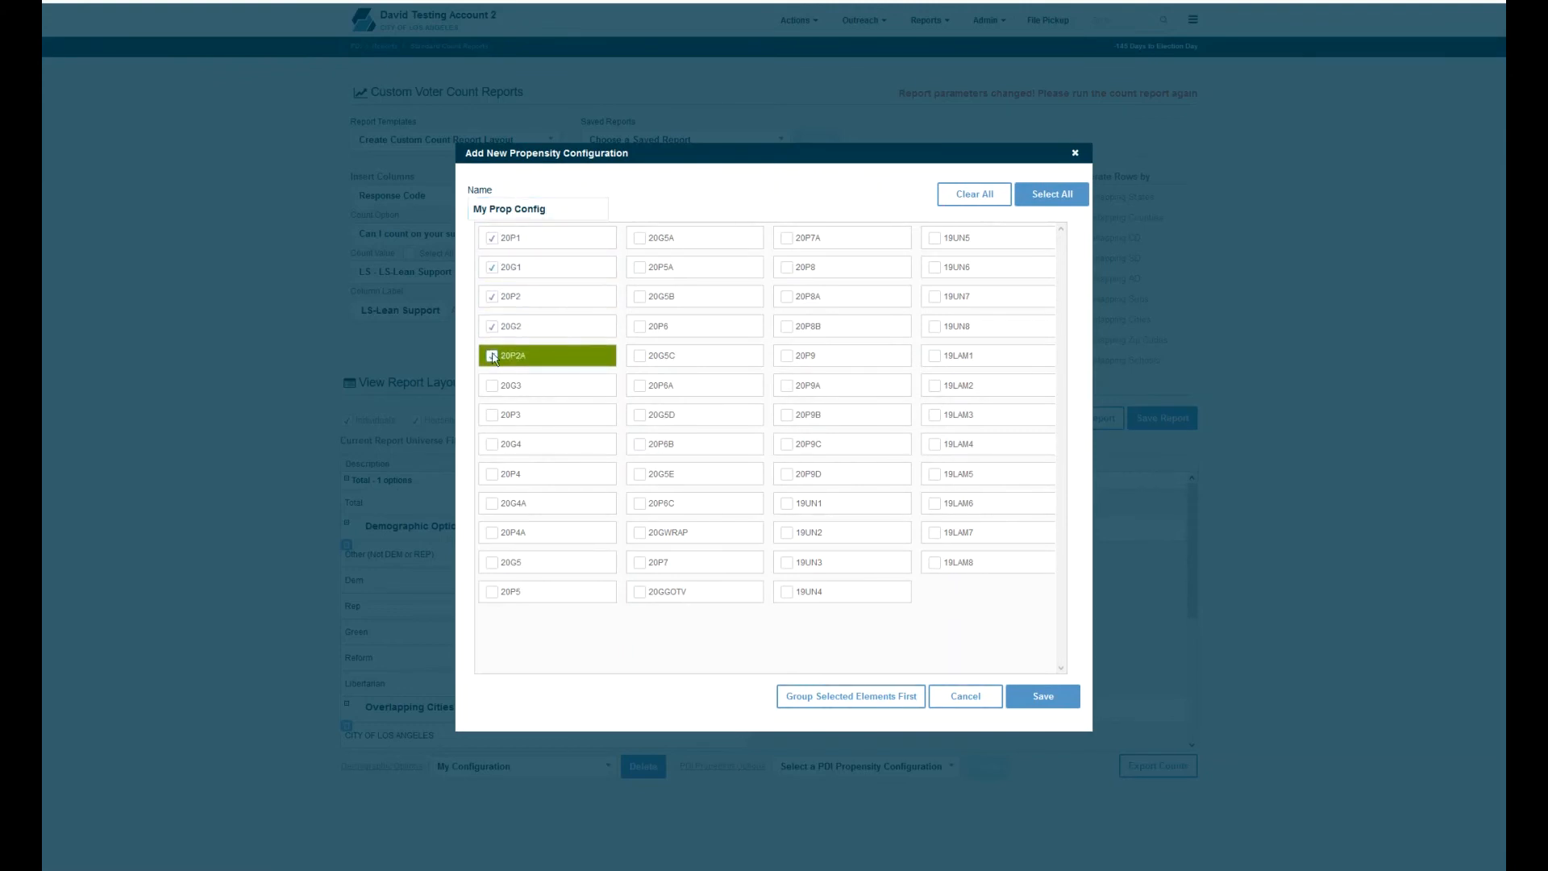
{"action": "left_click", "coordinate": [1029, 696]}
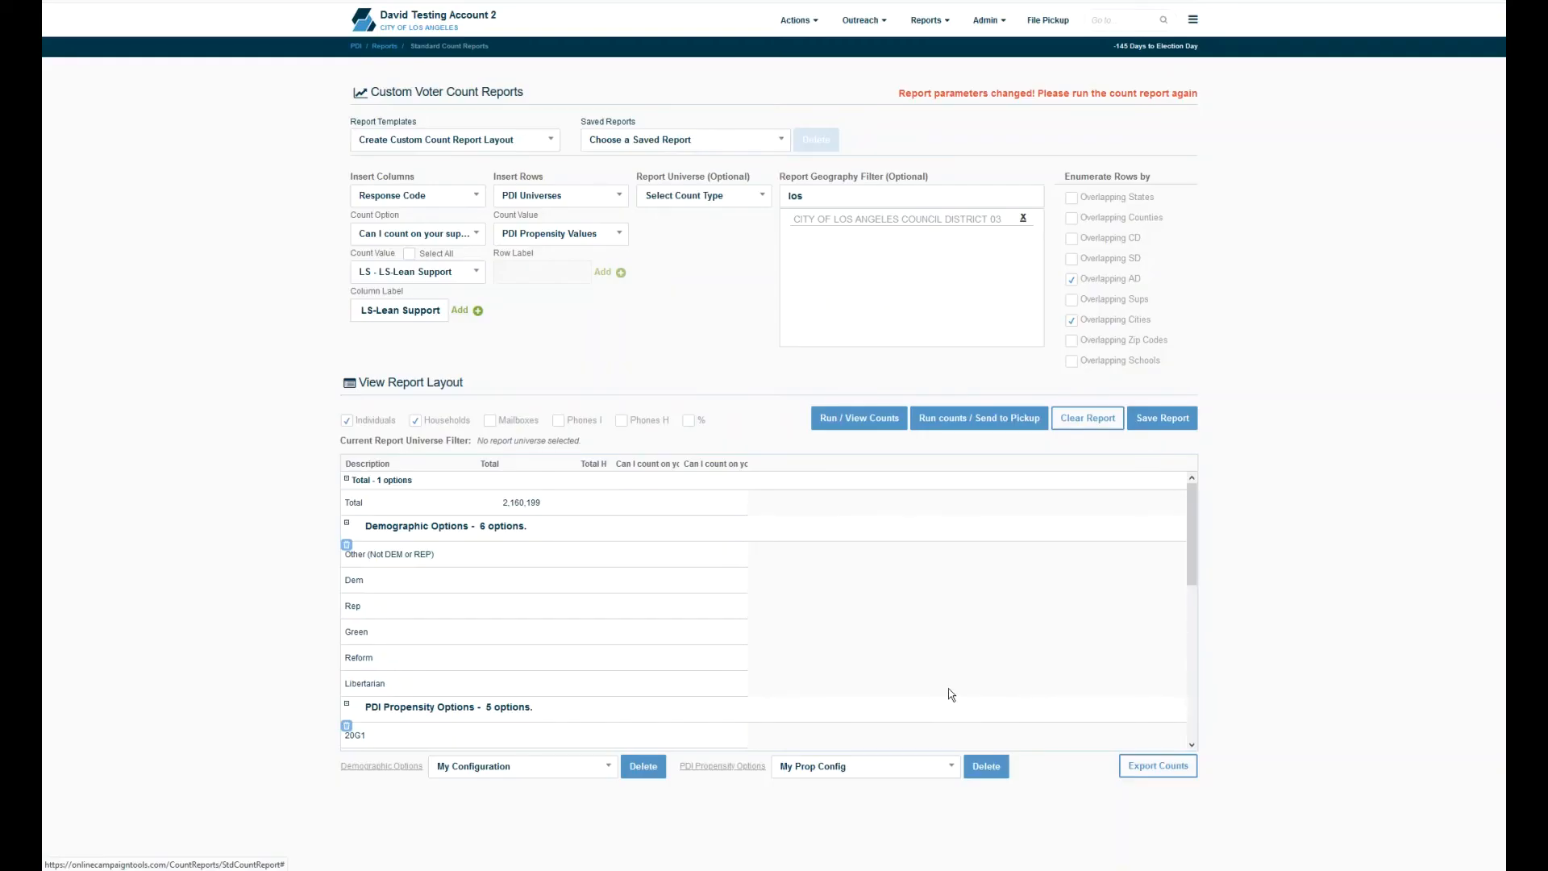
Step: Review the saved demographic configurations and the saved PDI propensity configurations available for the report
{"action": "left_click", "coordinate": [544, 768]}
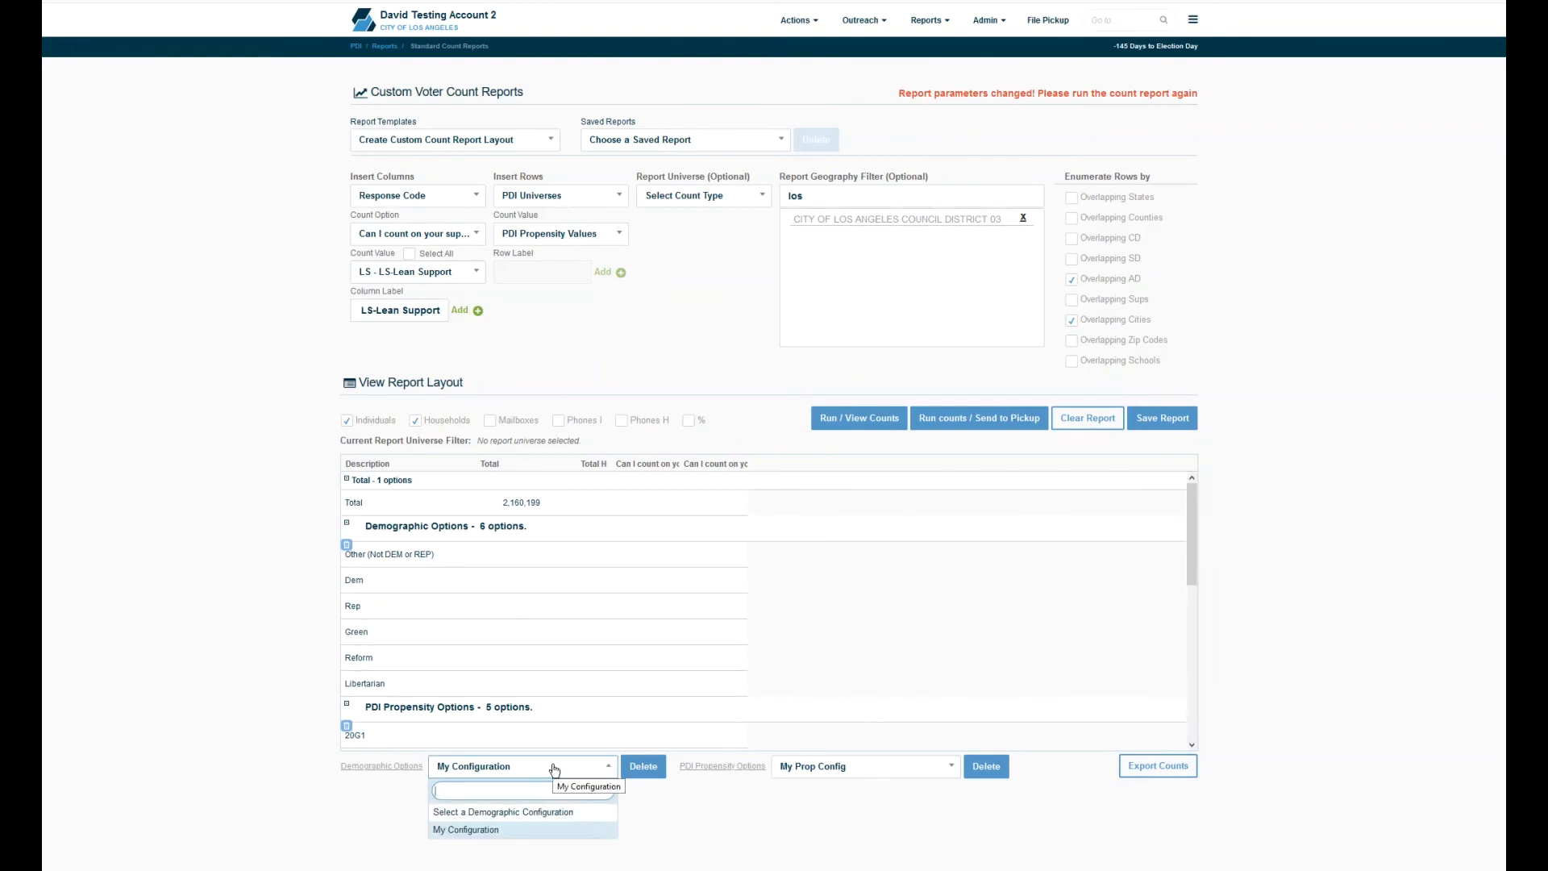
{"action": "left_click", "coordinate": [554, 768]}
{"action": "left_click", "coordinate": [829, 768]}
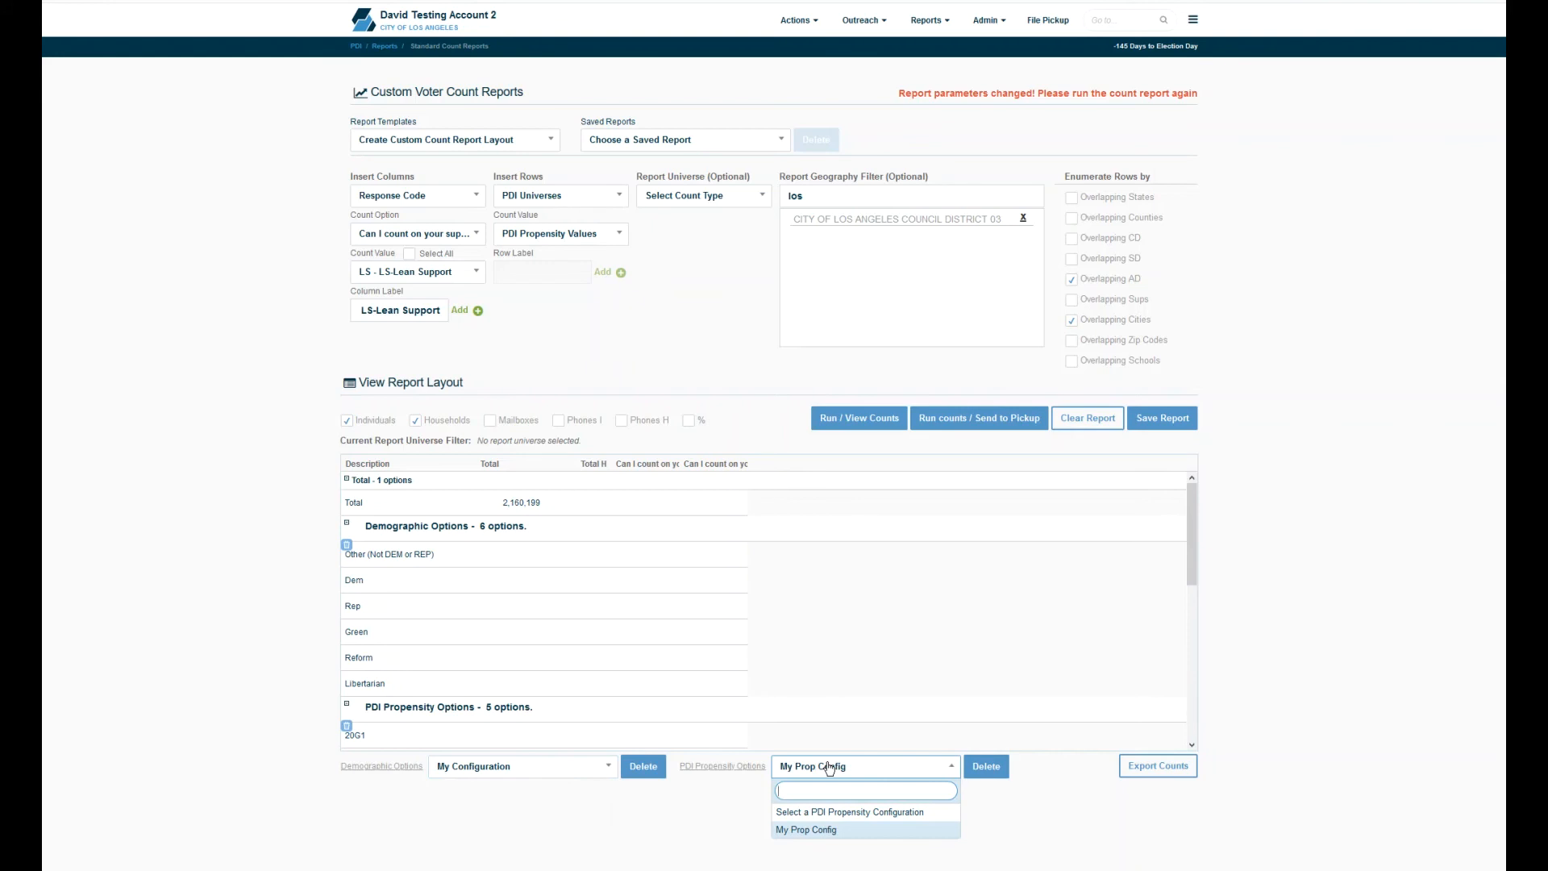
{"action": "left_click", "coordinate": [830, 768]}
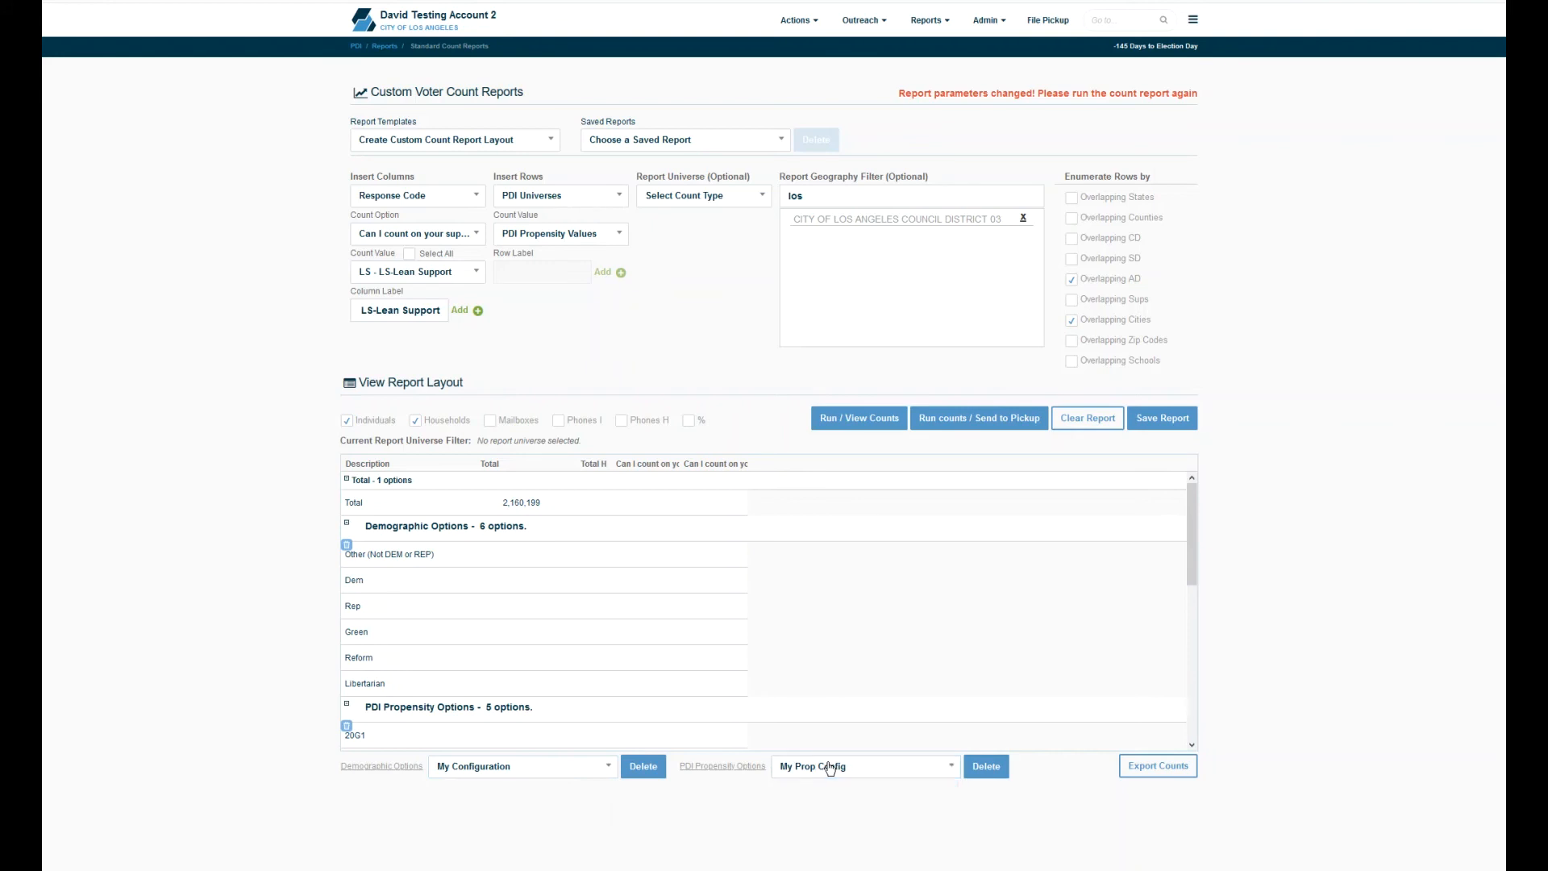
Step: Select the PDI propensity configuration "My Prop Config" and delete it
{"action": "left_click", "coordinate": [948, 773]}
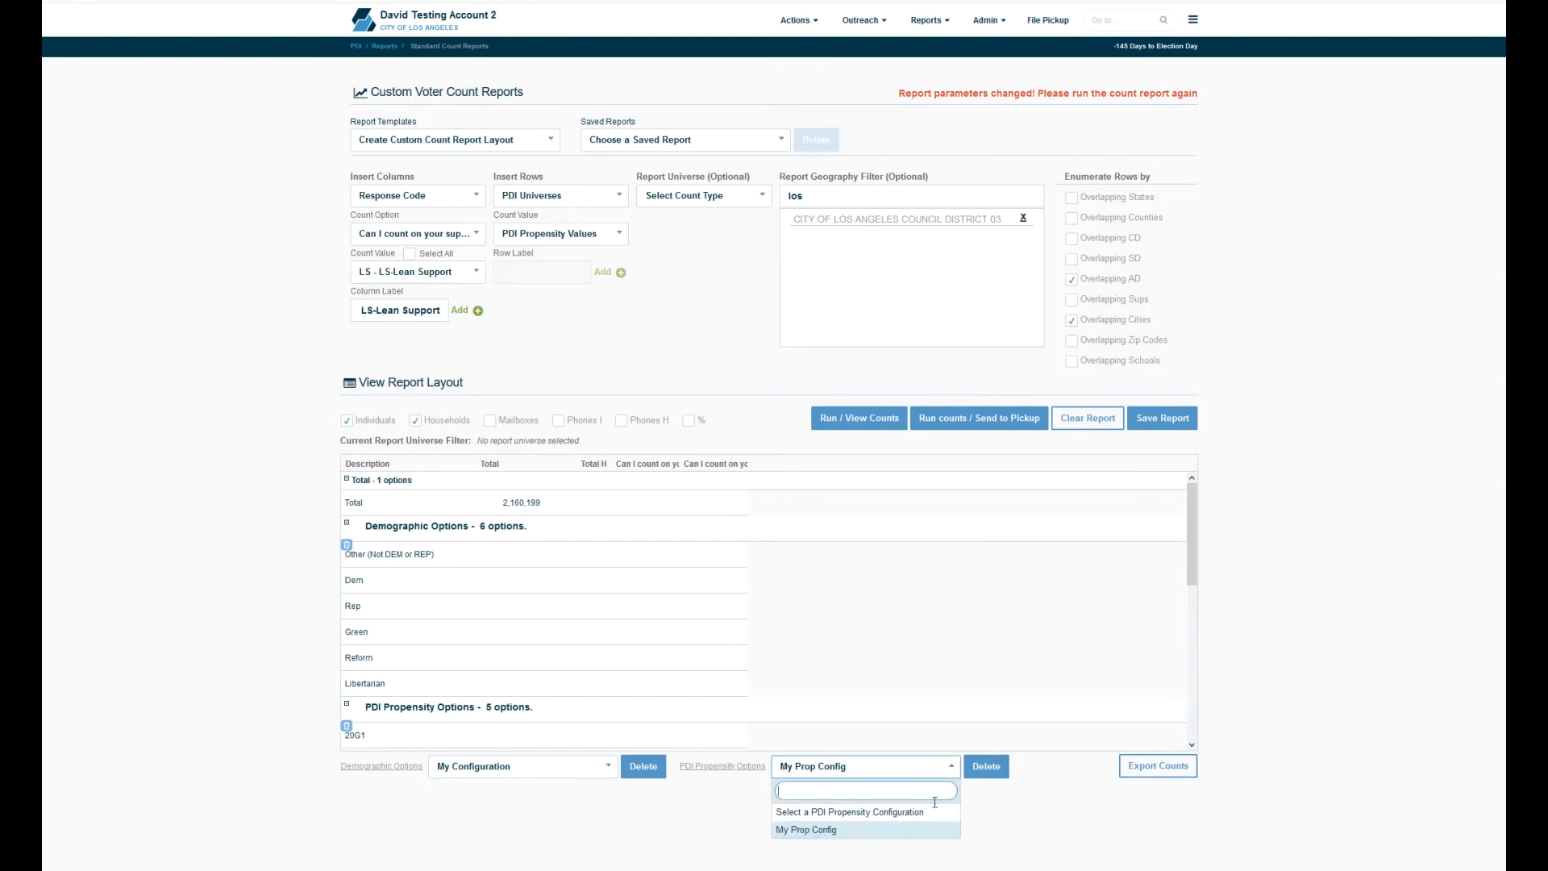
{"action": "left_click", "coordinate": [927, 830]}
{"action": "left_click", "coordinate": [987, 767]}
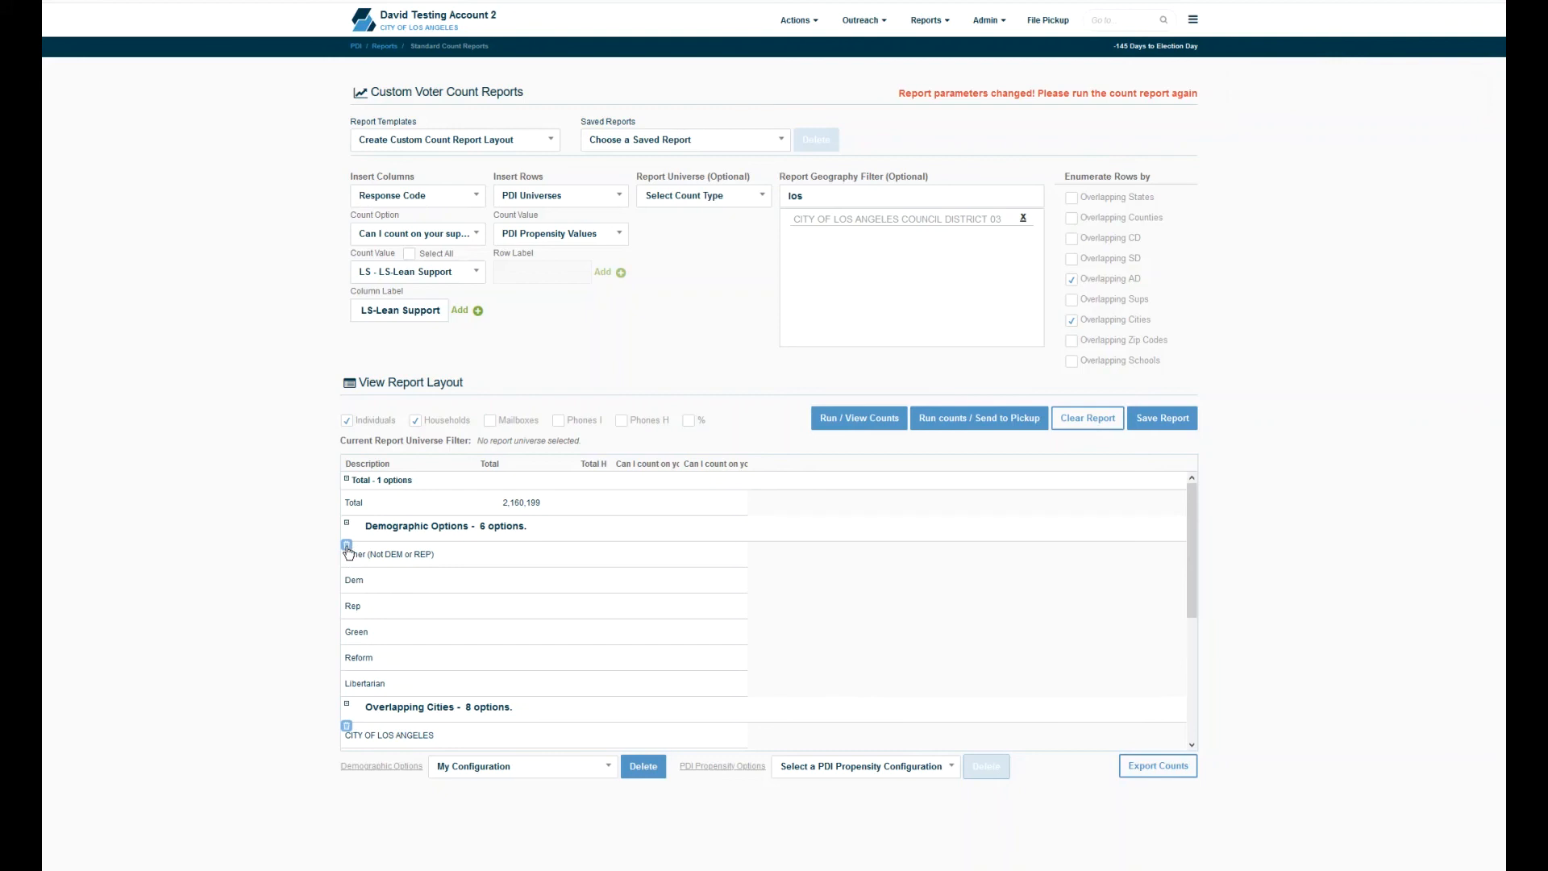
Step: Delete the "Can I count on your support?" column from the report layout
{"action": "left_click", "coordinate": [636, 467]}
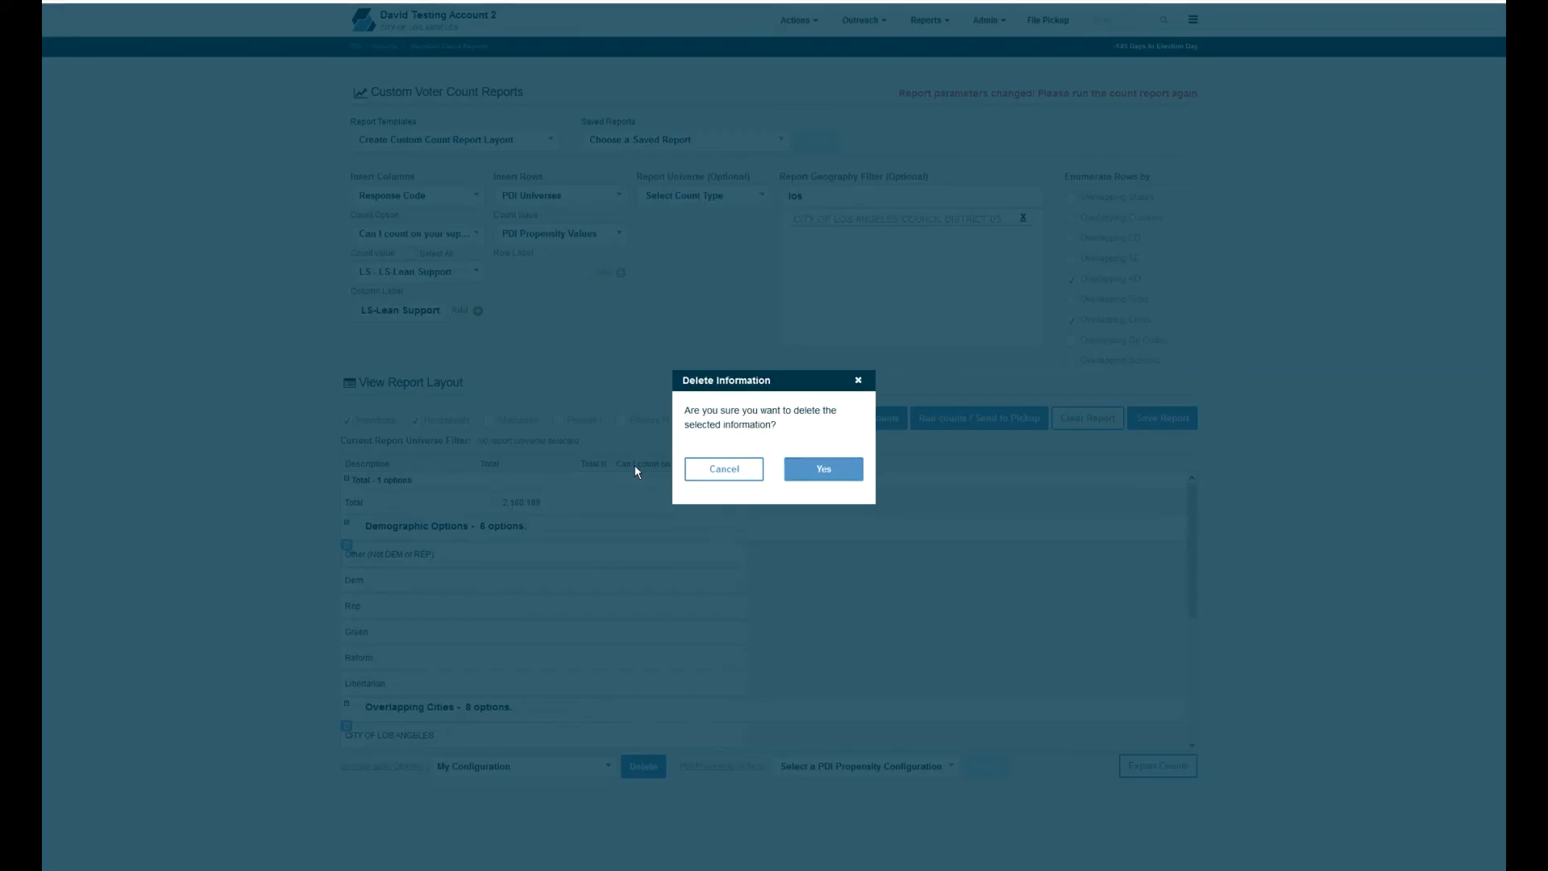
{"action": "left_click", "coordinate": [826, 477]}
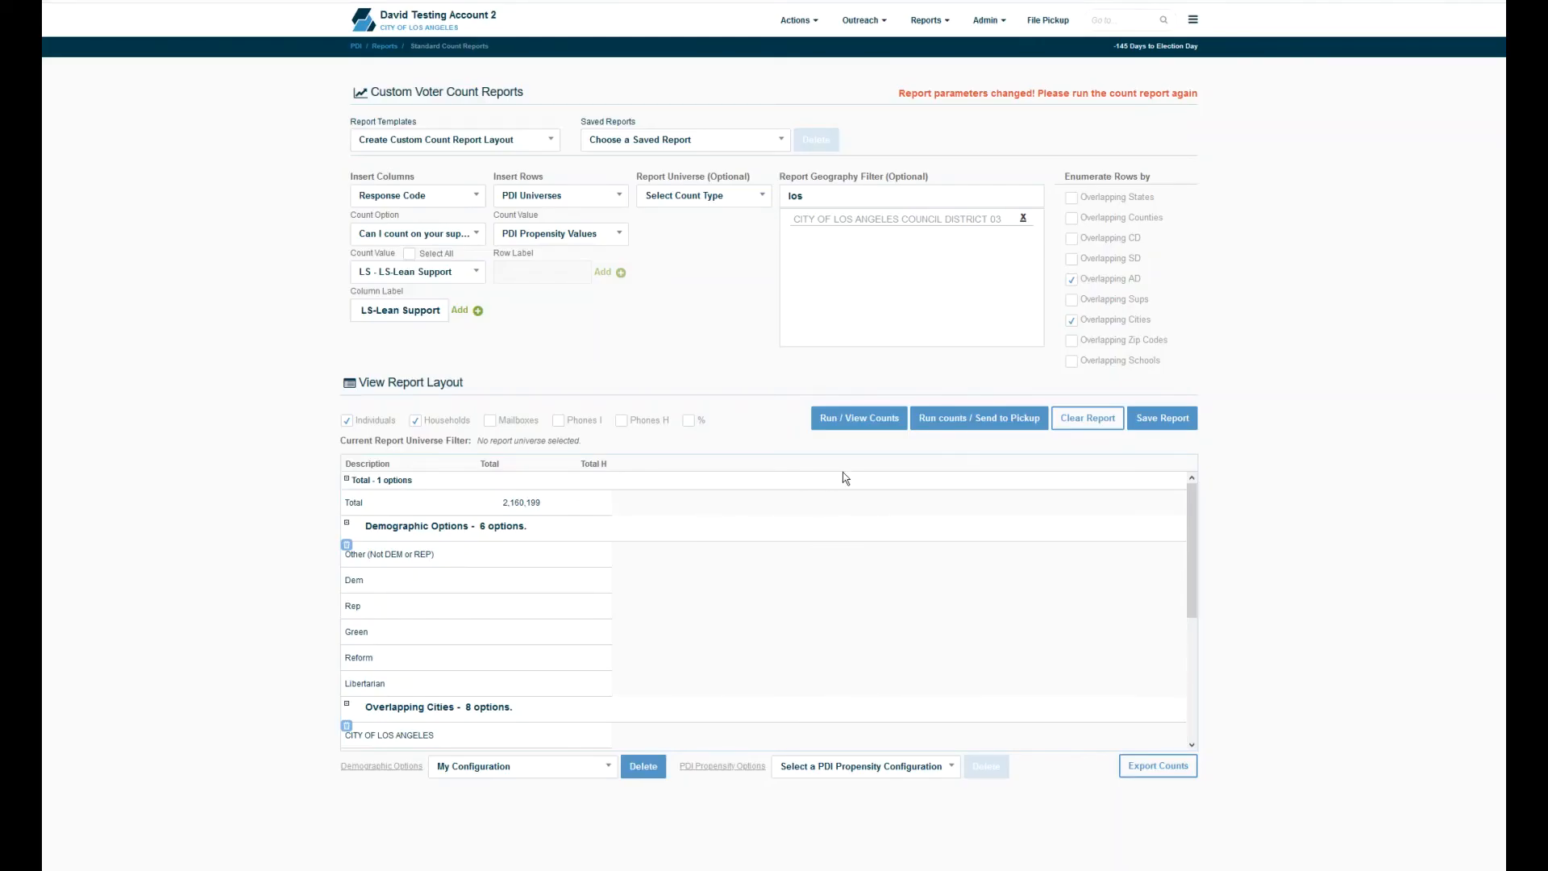
Step: Run the report counts and start exporting them to a spreadsheet, cancelling the file download
{"action": "left_click", "coordinate": [866, 418]}
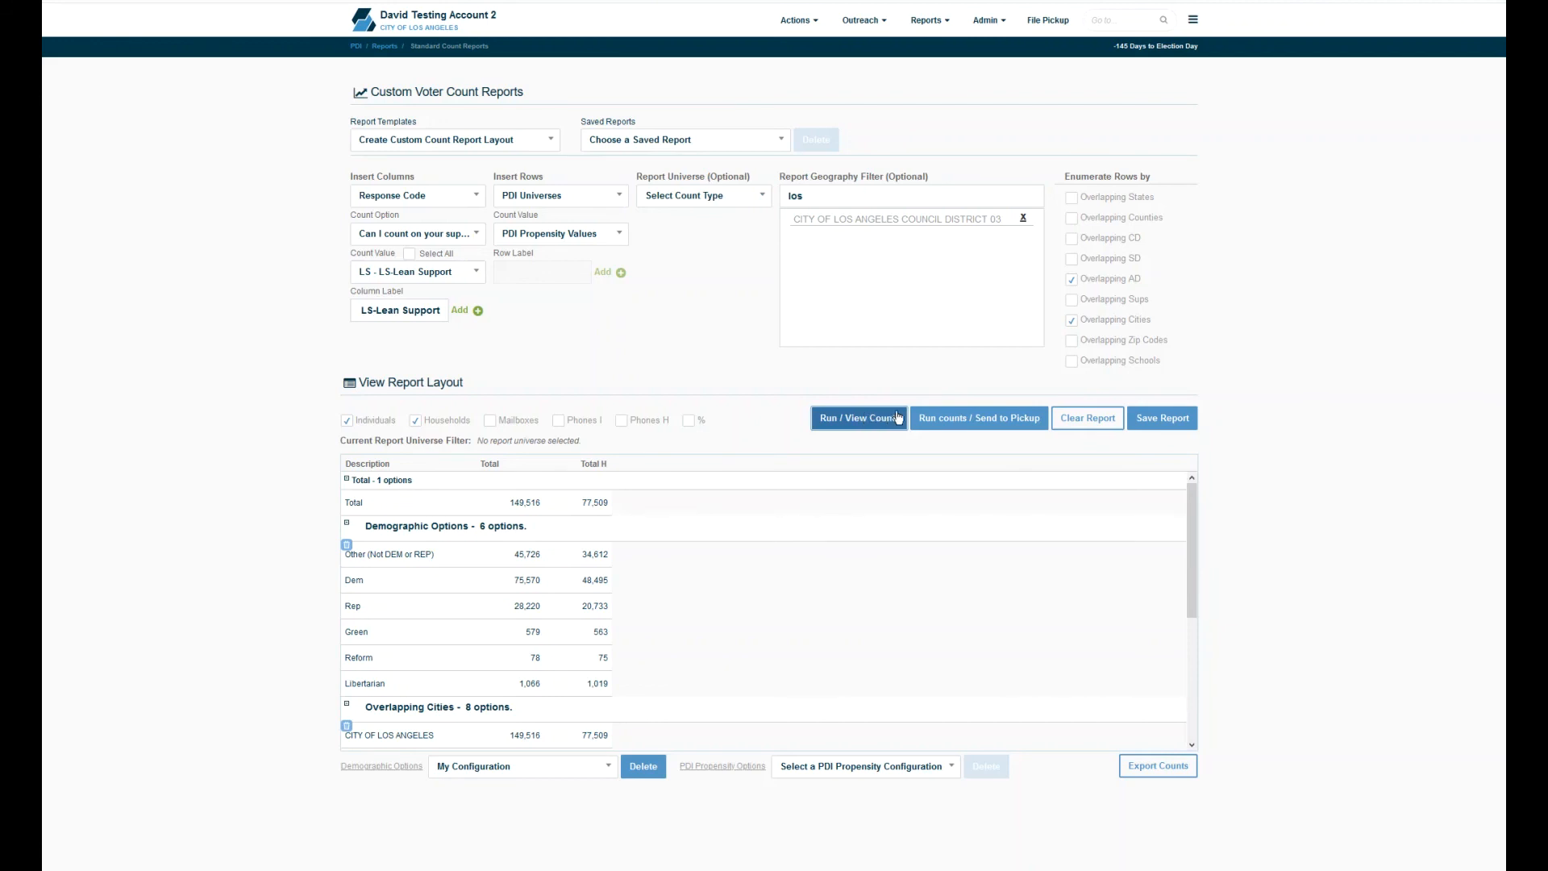
{"action": "left_click", "coordinate": [1149, 768]}
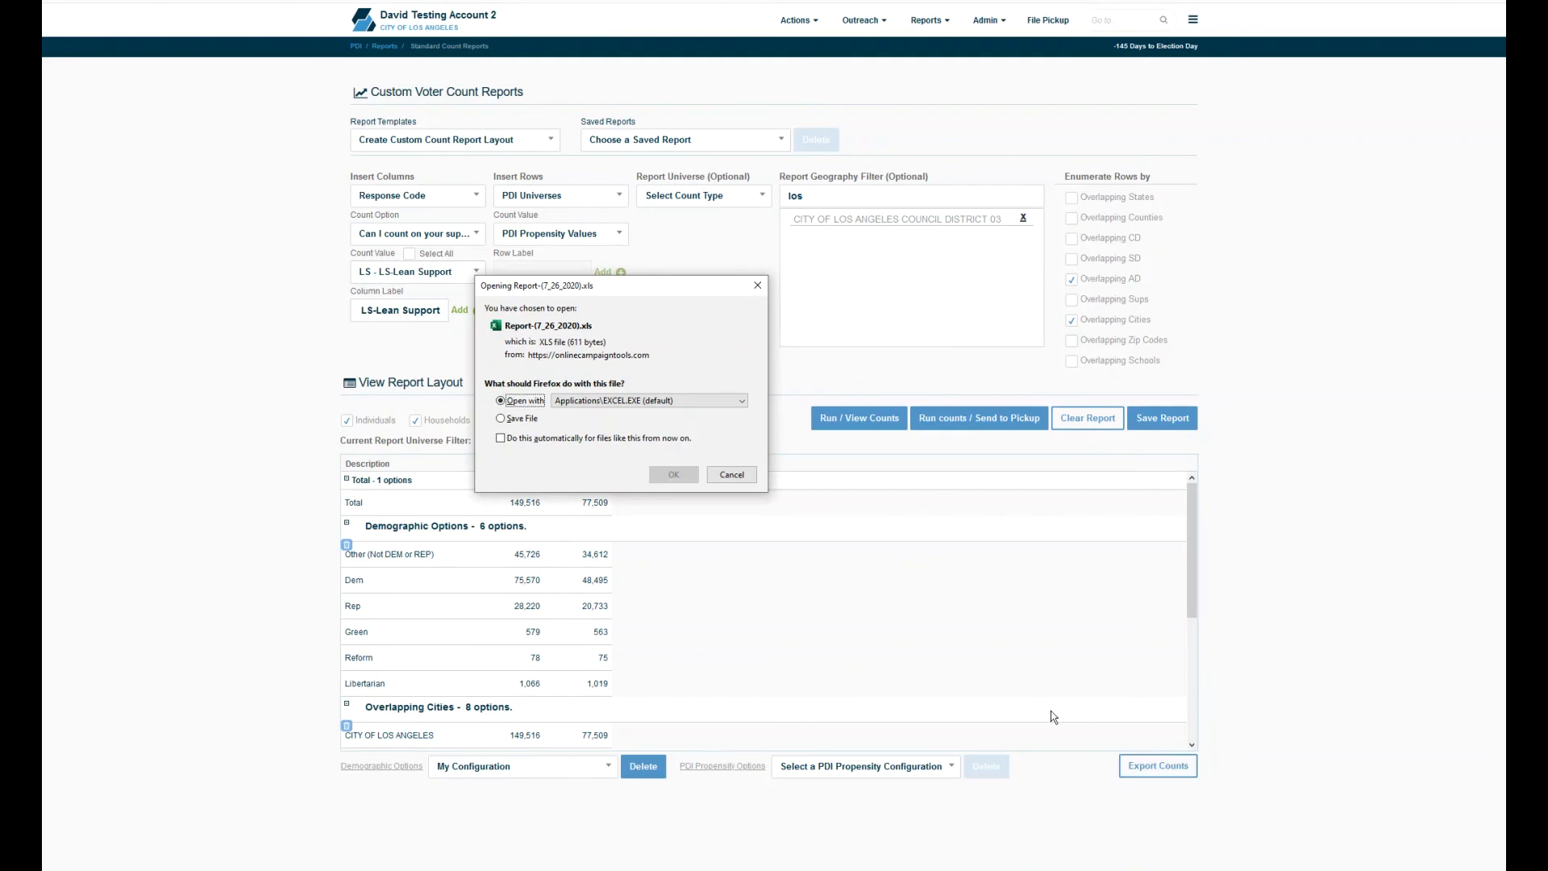
{"action": "left_click", "coordinate": [742, 480]}
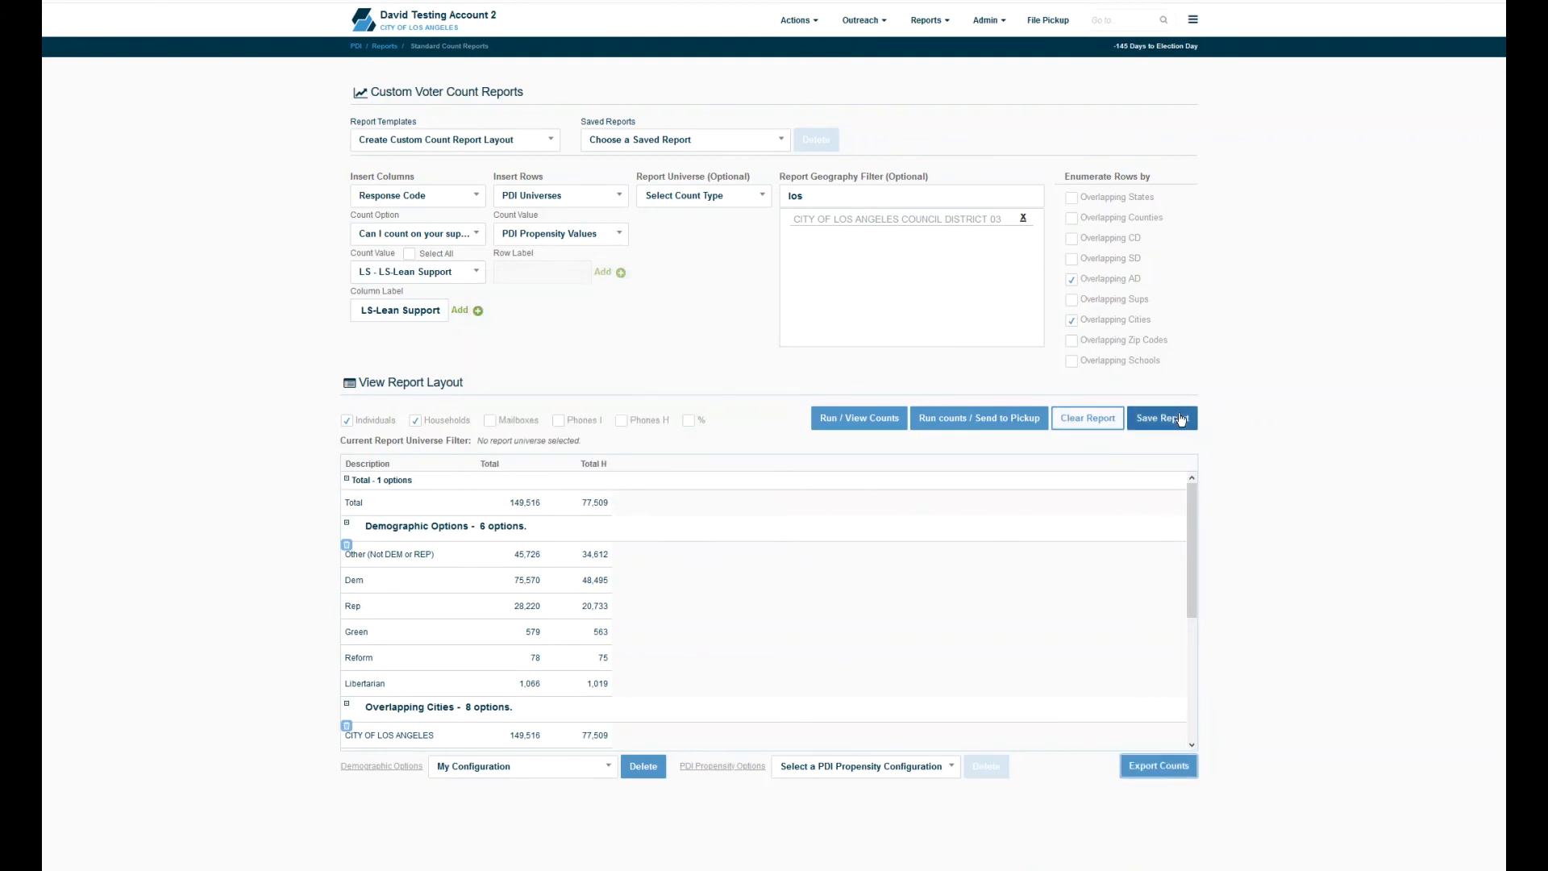
Step: Save the report under the name "My Layout"
{"action": "left_click", "coordinate": [1182, 417]}
{"action": "left_click", "coordinate": [811, 429]}
{"action": "type", "text": "My Layout"}
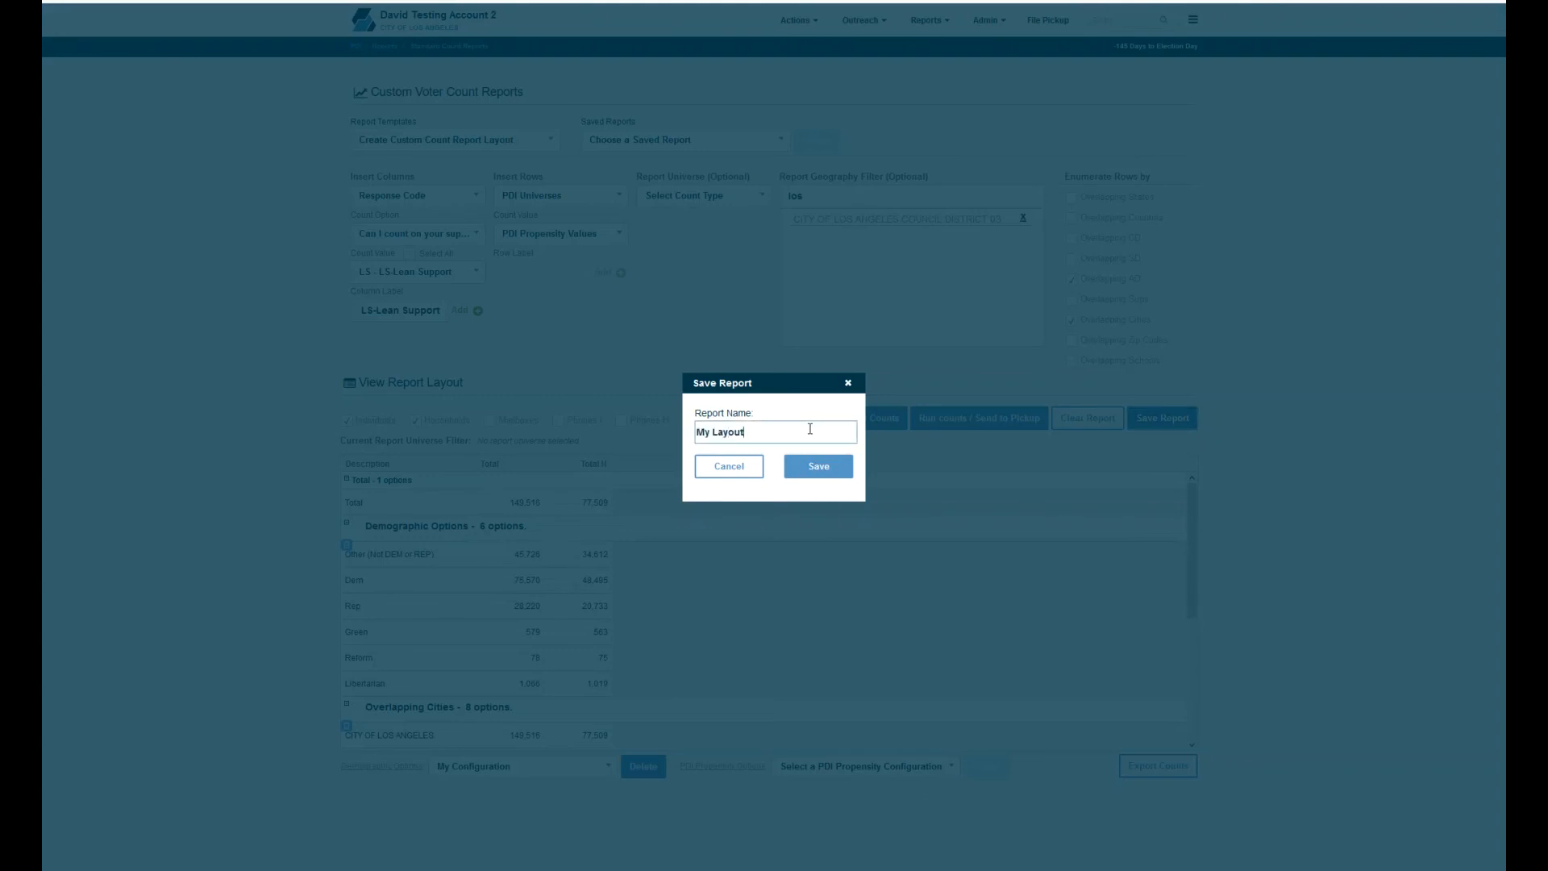
{"action": "left_click", "coordinate": [816, 474]}
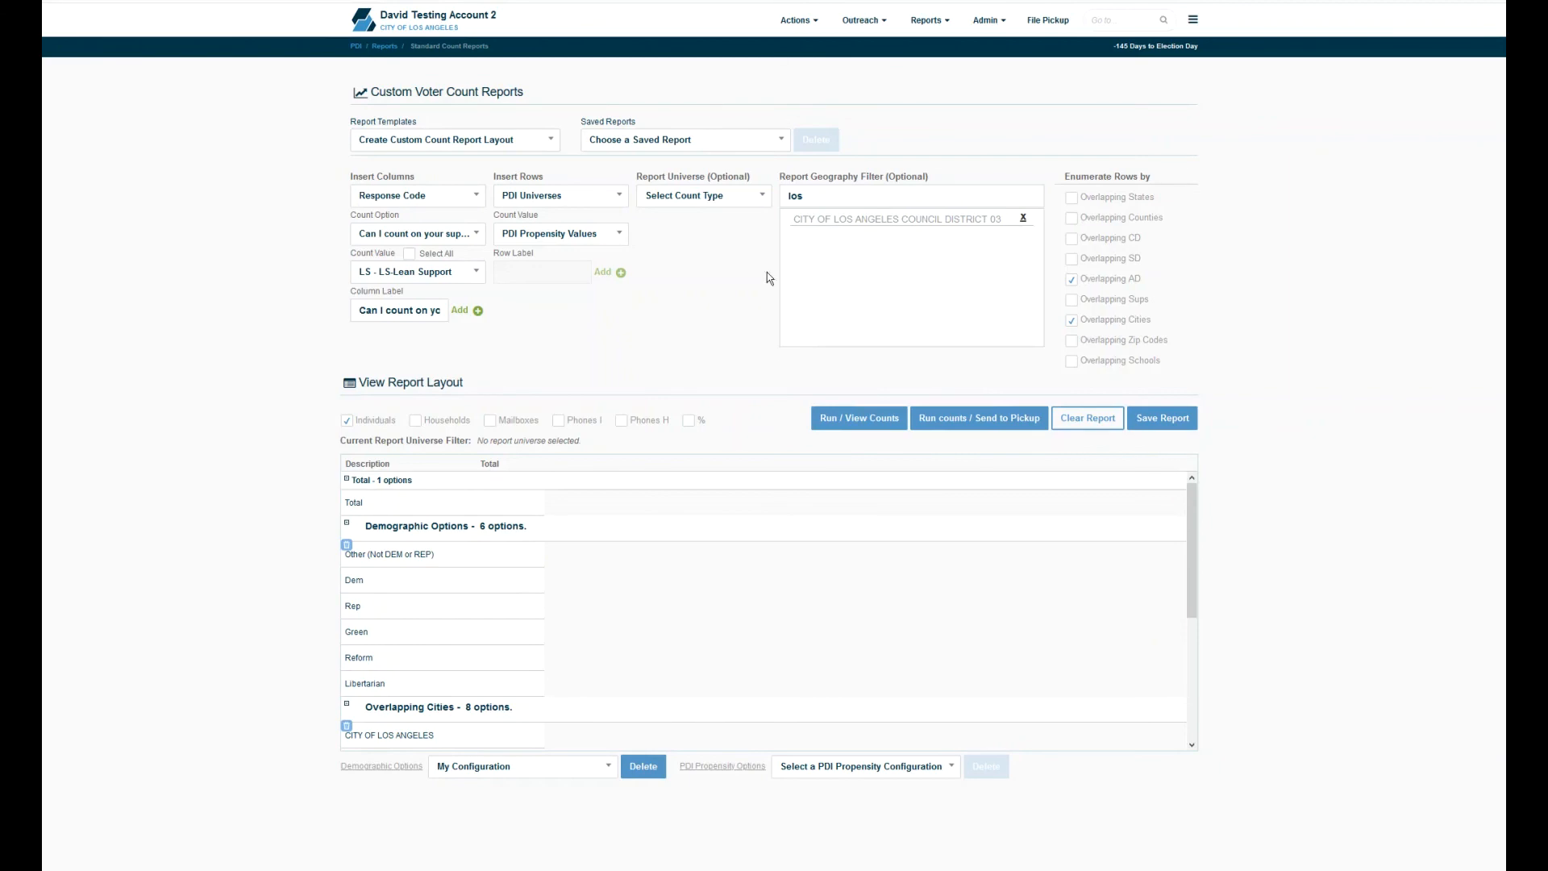
Step: Load the saved report "Schools"
{"action": "left_click", "coordinate": [734, 139]}
{"action": "left_click", "coordinate": [724, 227]}
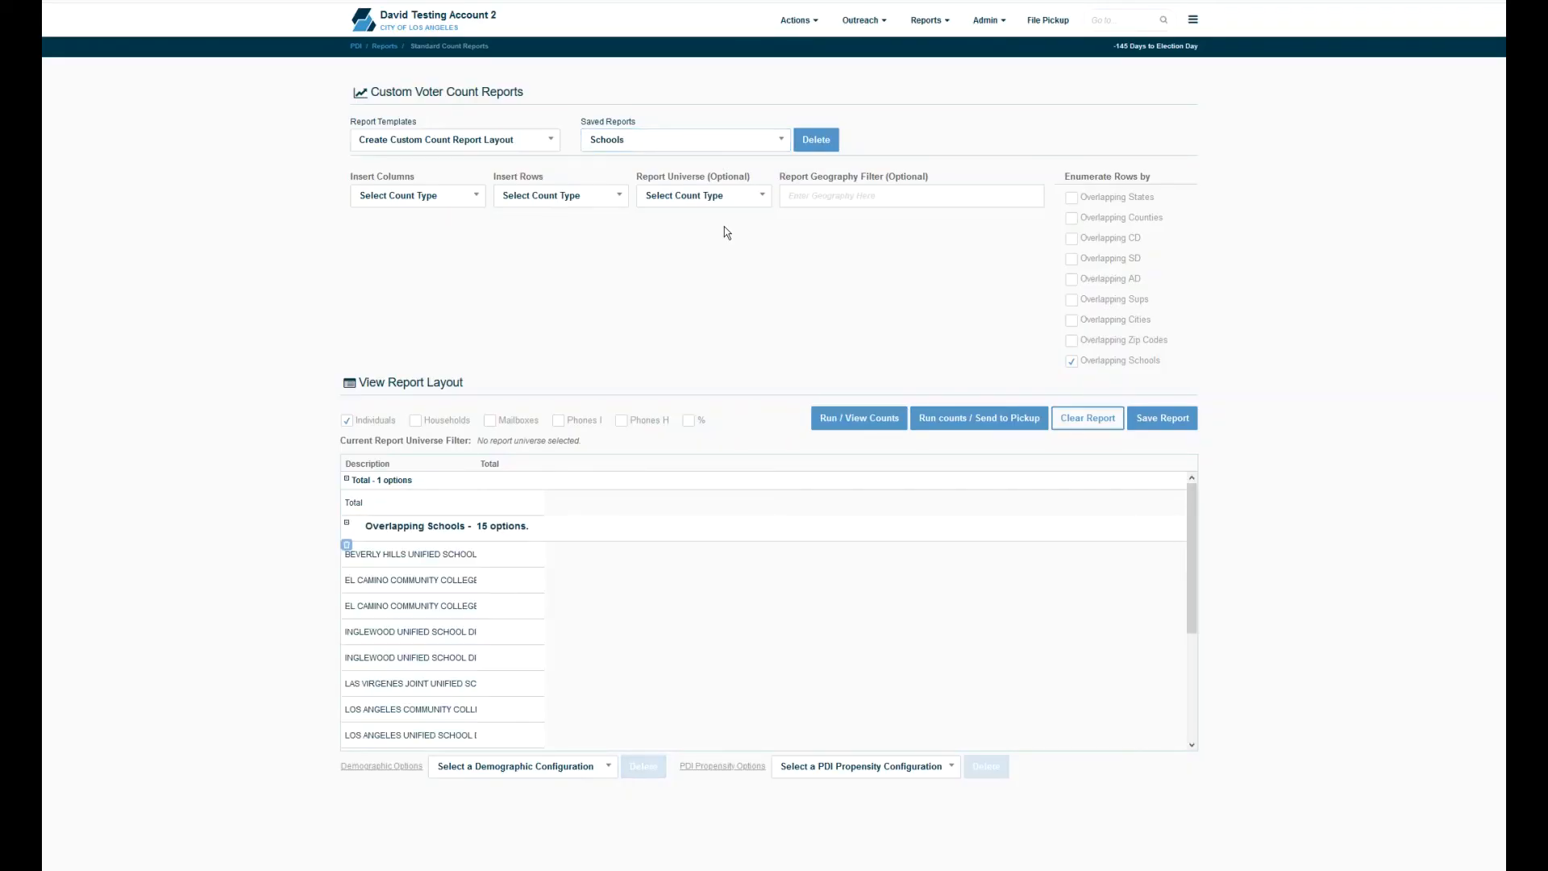